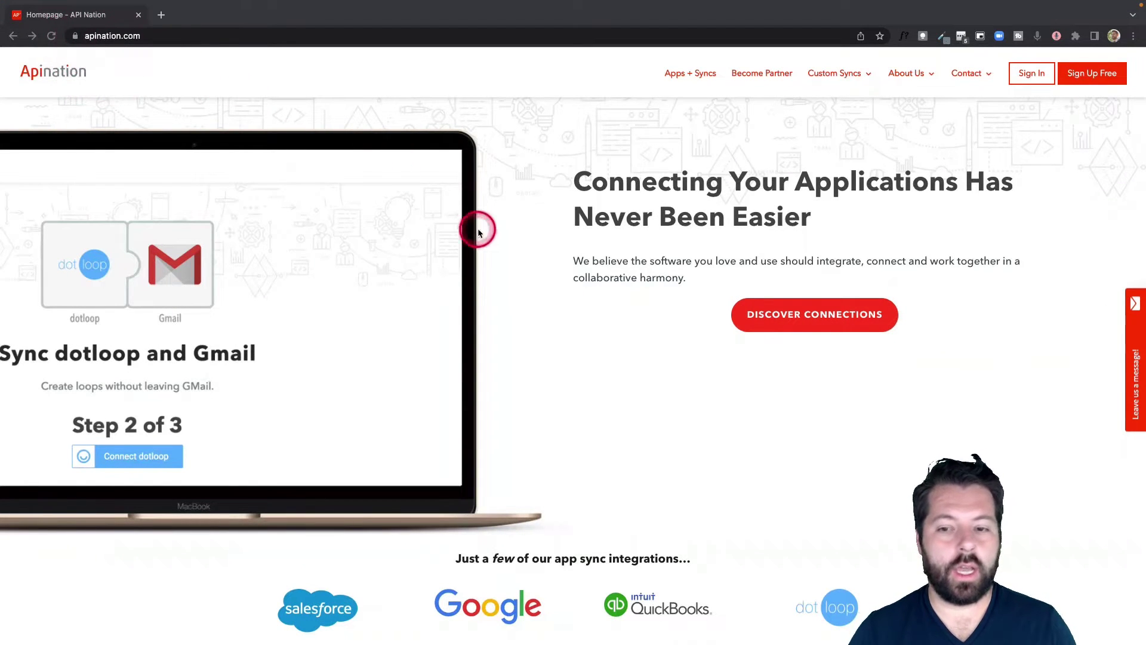
- Browse all app connections and open the Outlook card from the All Applications grid
click(835, 324)
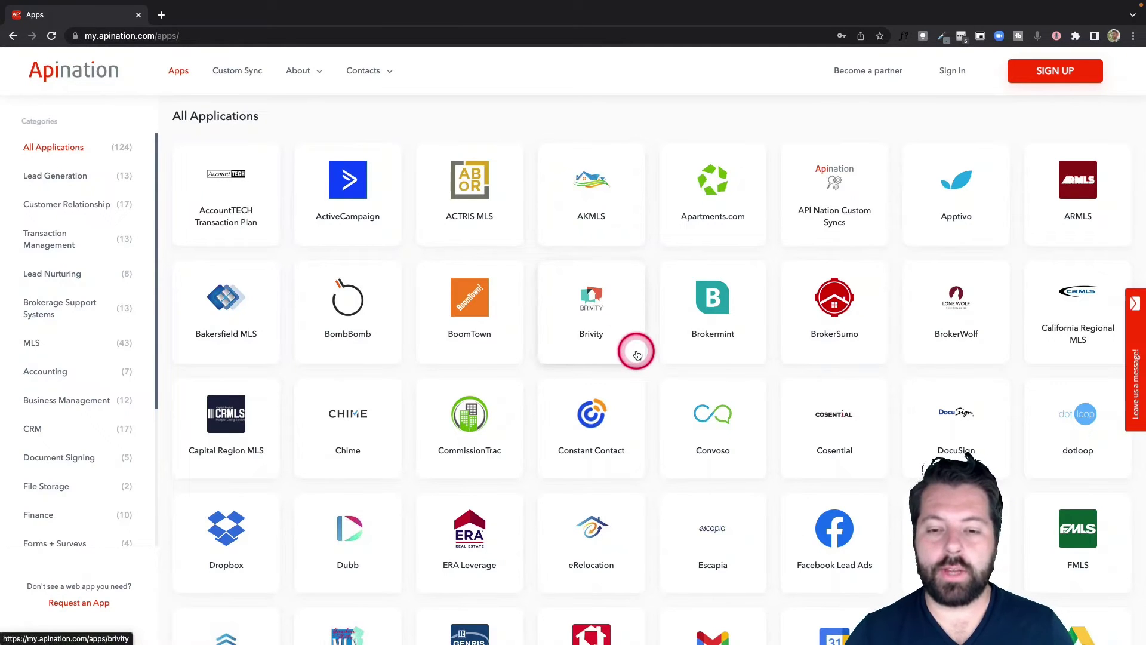
scroll(638, 354, down, 6)
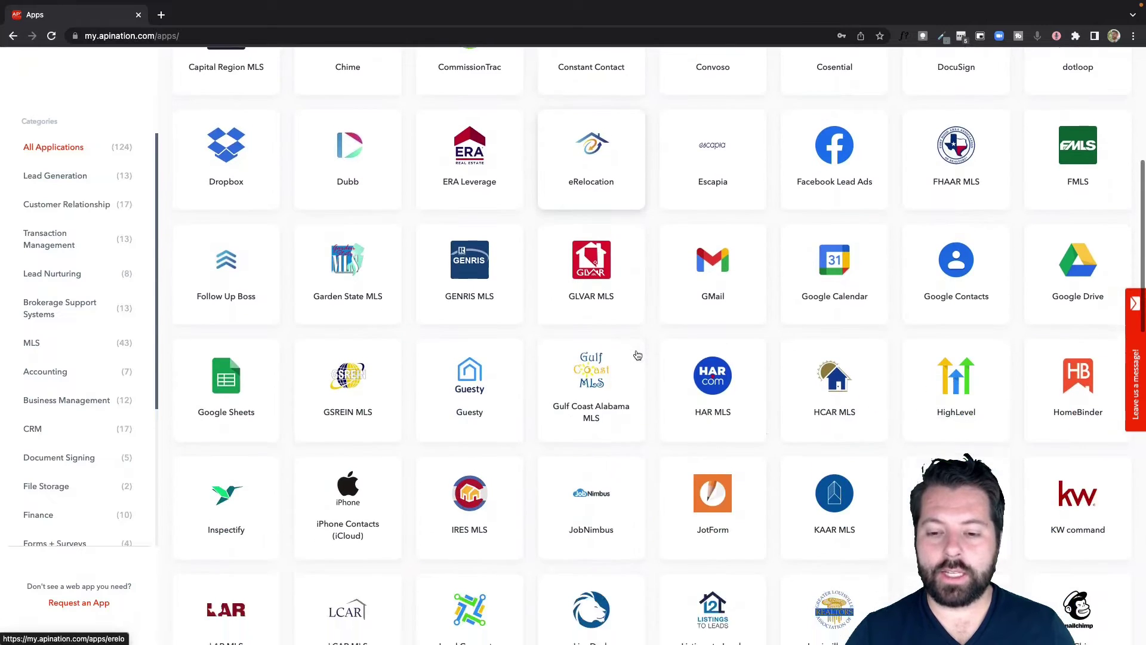
scroll(637, 354, down, 5)
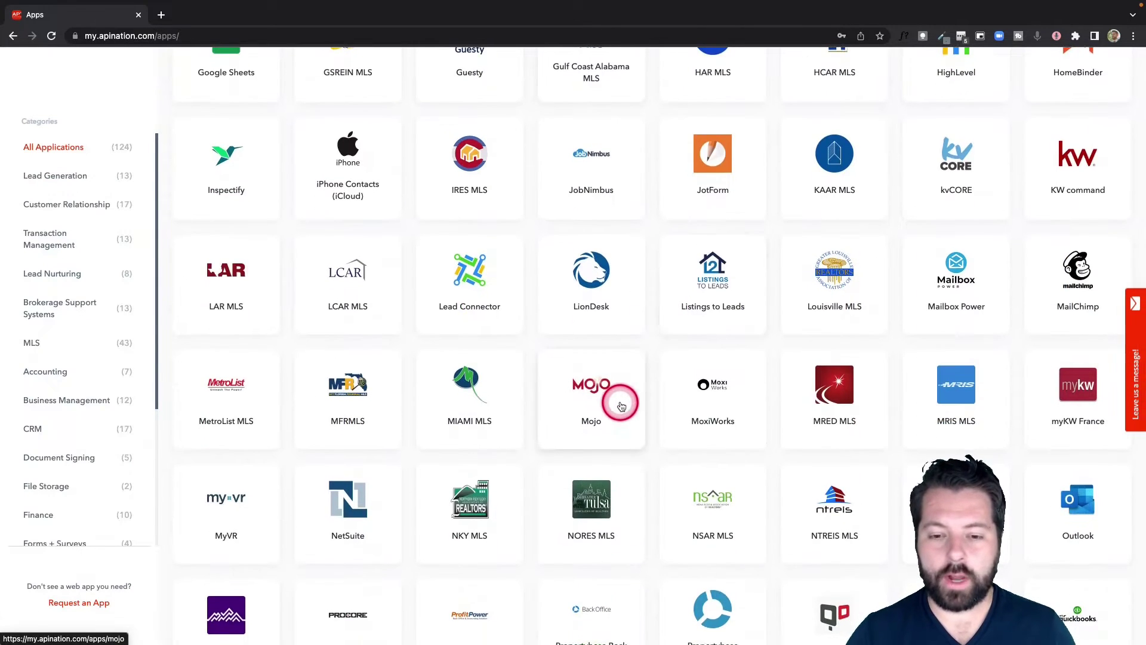
scroll(621, 406, down, 2)
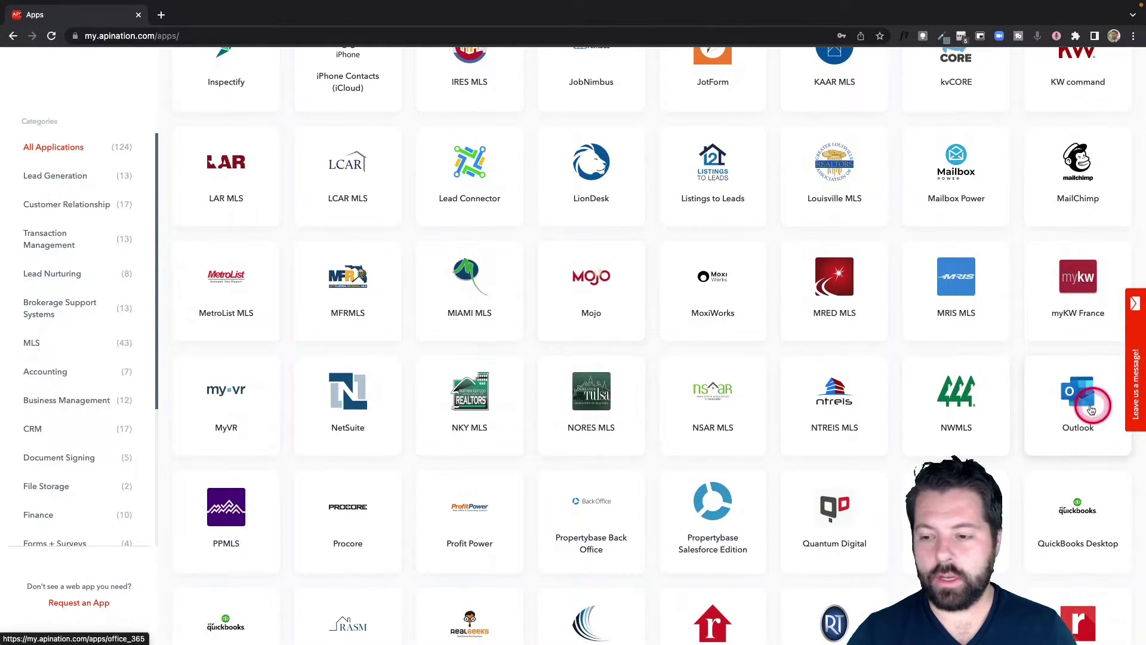
click(1080, 408)
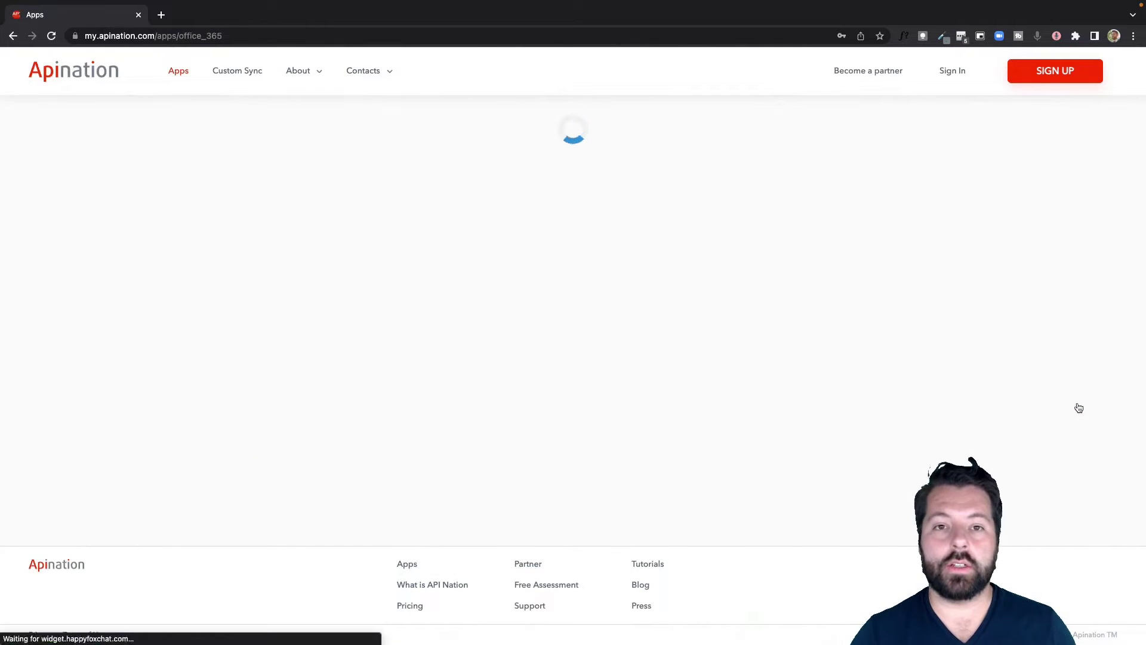
scroll(1080, 408, down, 3)
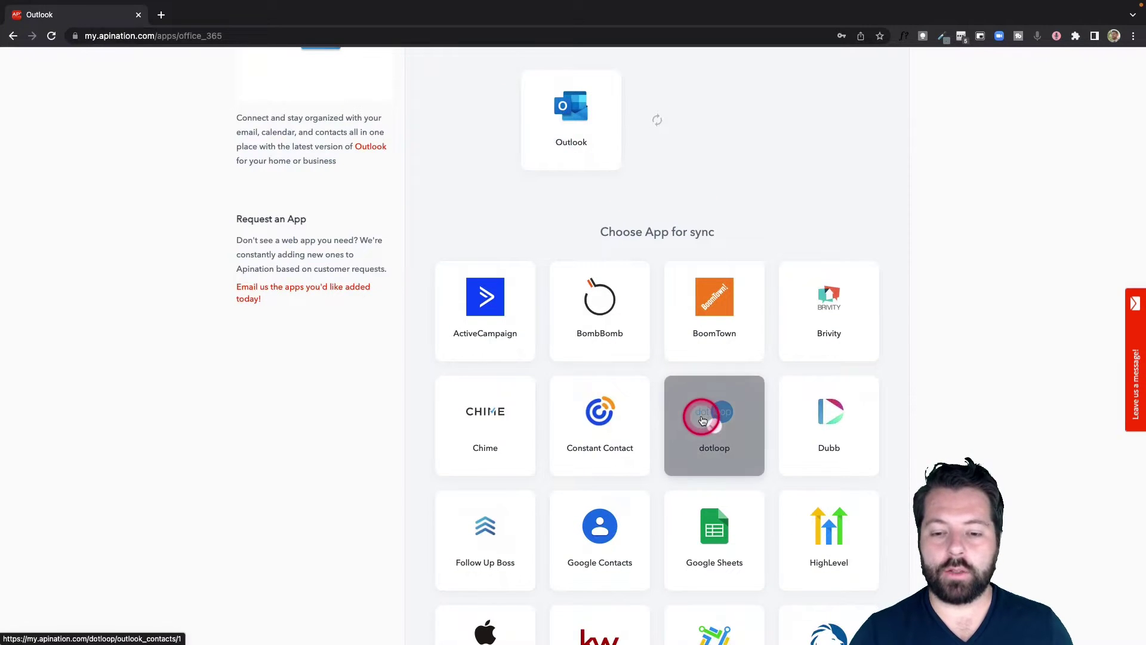
scroll(699, 418, down, 1)
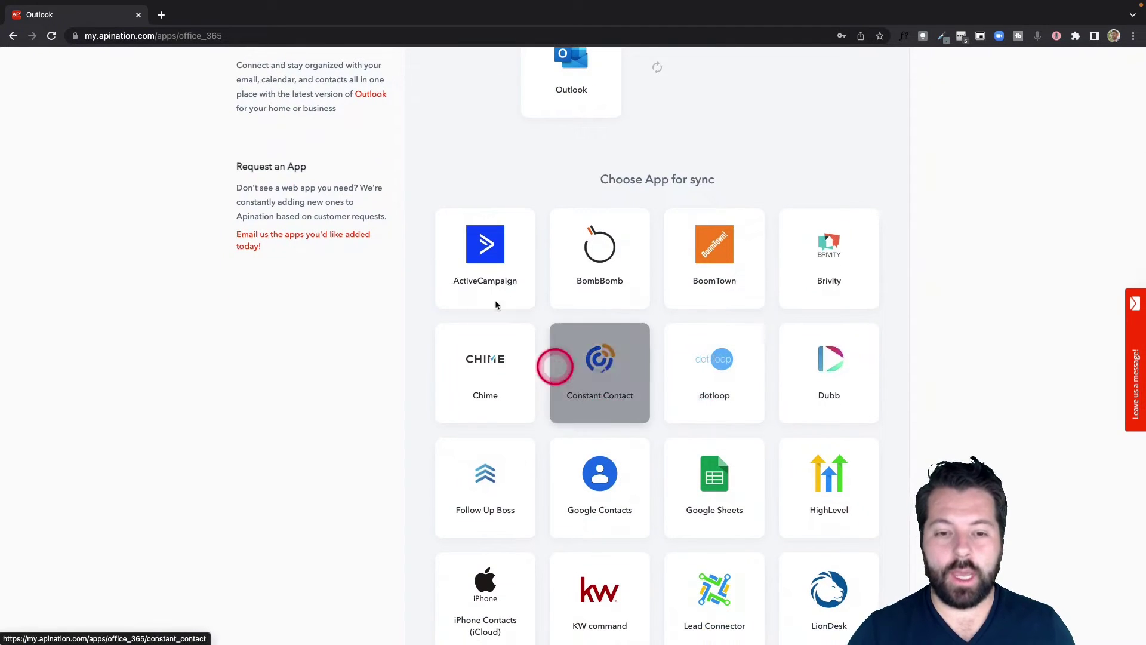
- Pick ActiveCampaign to view both Outlook–ActiveCampaign sync options, priced $89/year or $10/mo
click(534, 339)
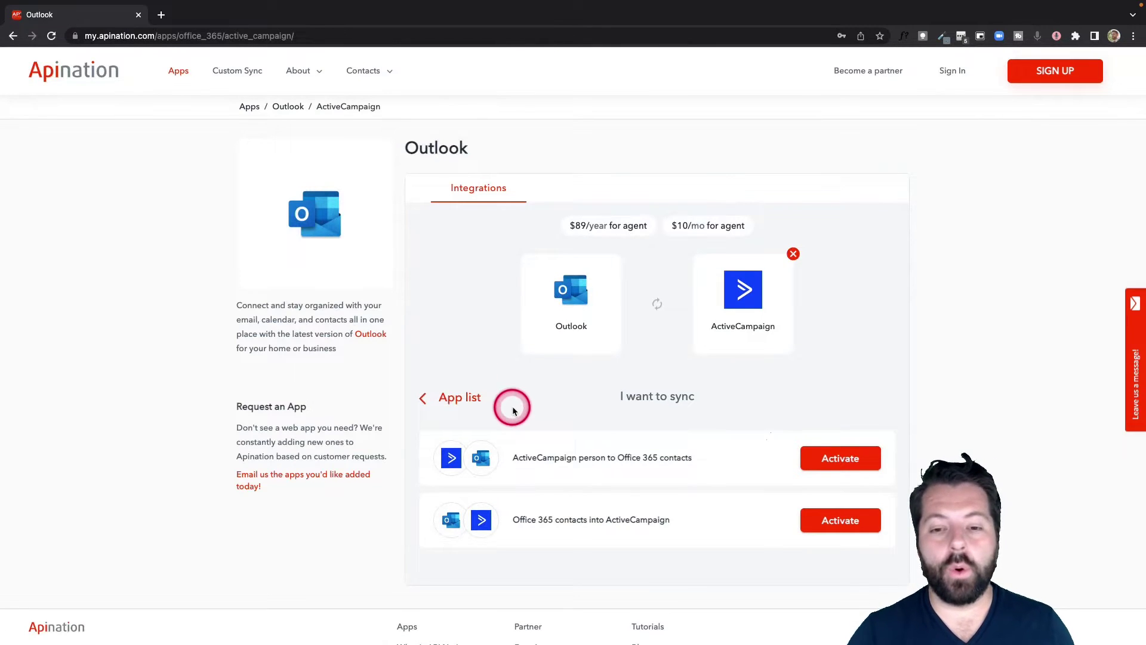
scroll(512, 406, down, 1)
scroll(513, 409, down, 1)
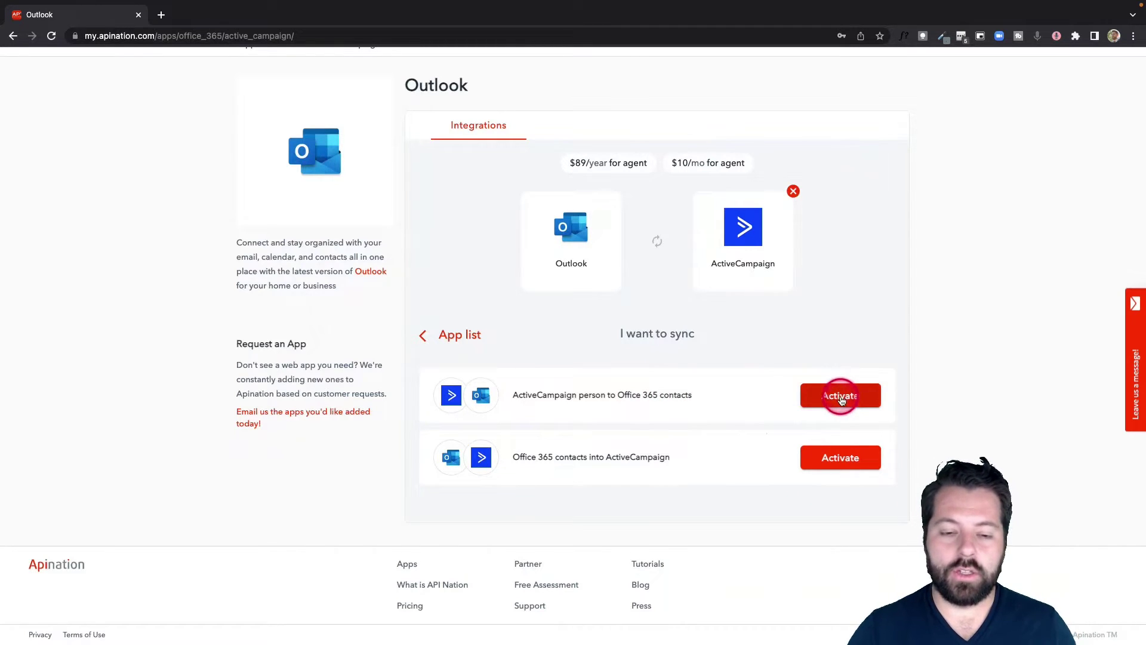
- Activate 'Office 365 contacts into ActiveCampaign', sign in with Google, and connect Office 365
click(858, 465)
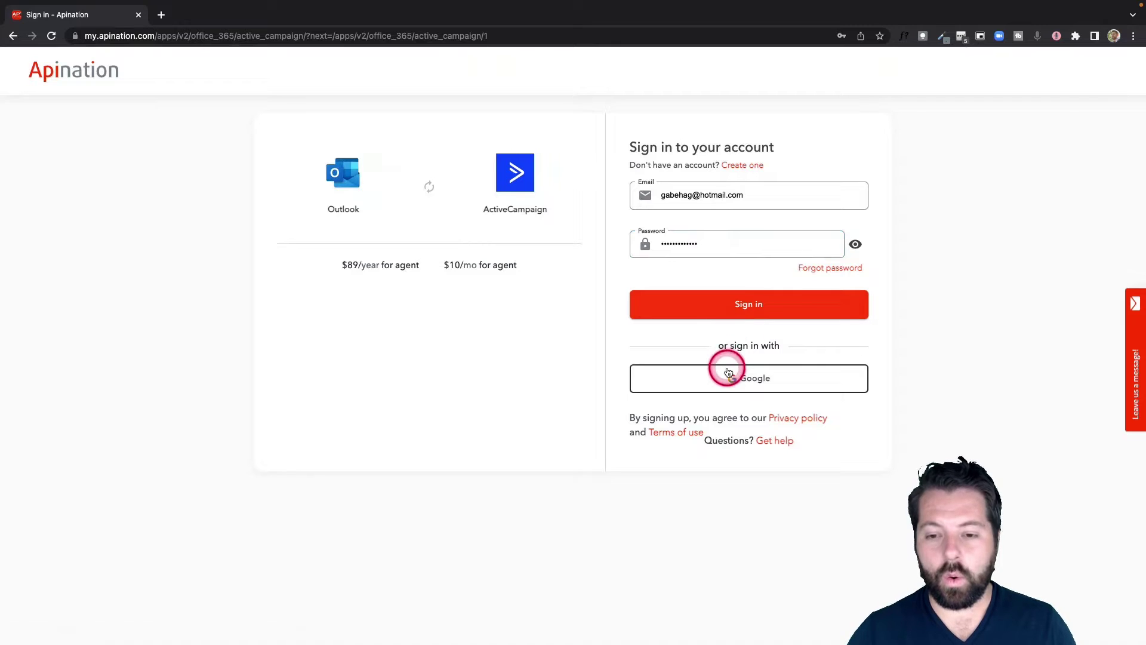
click(728, 374)
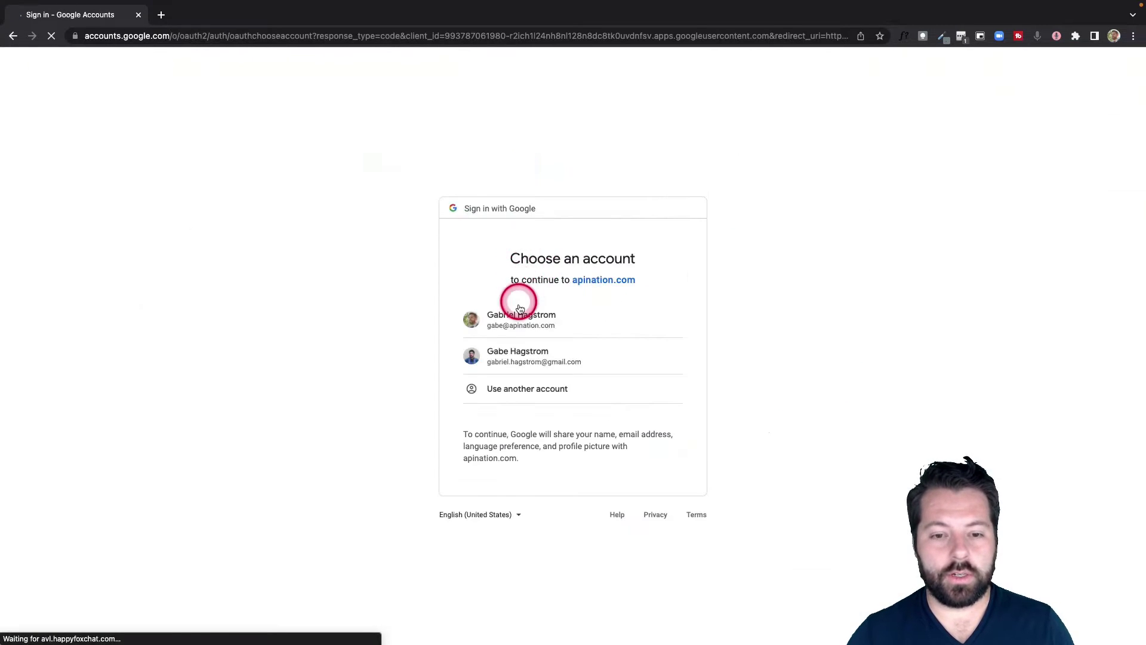
click(517, 324)
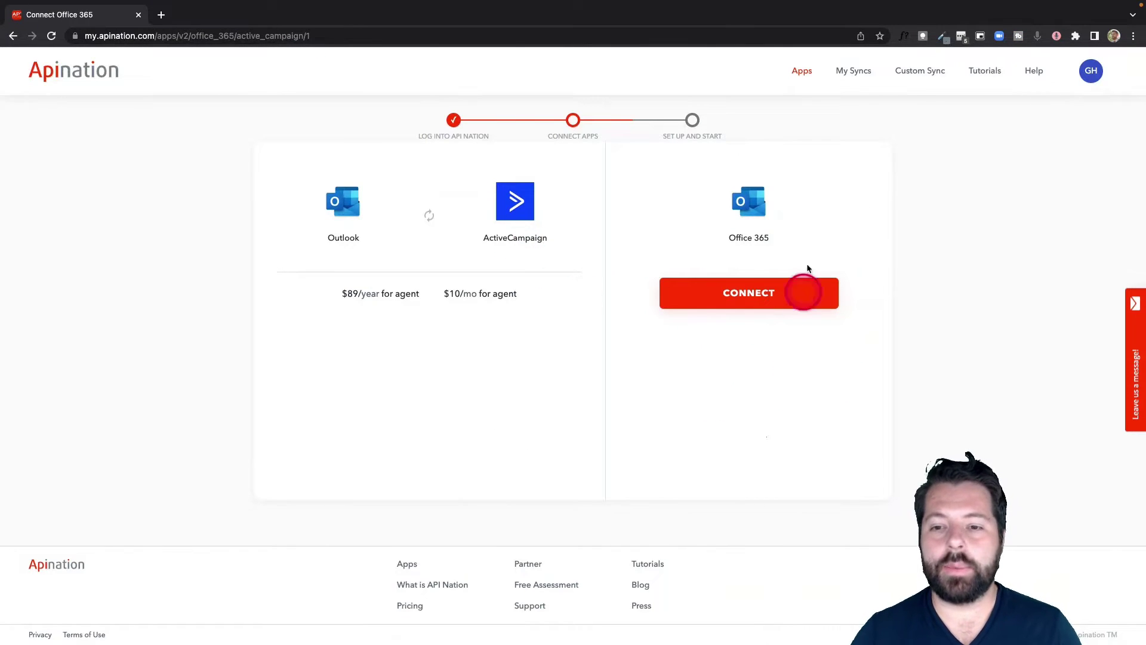
click(748, 293)
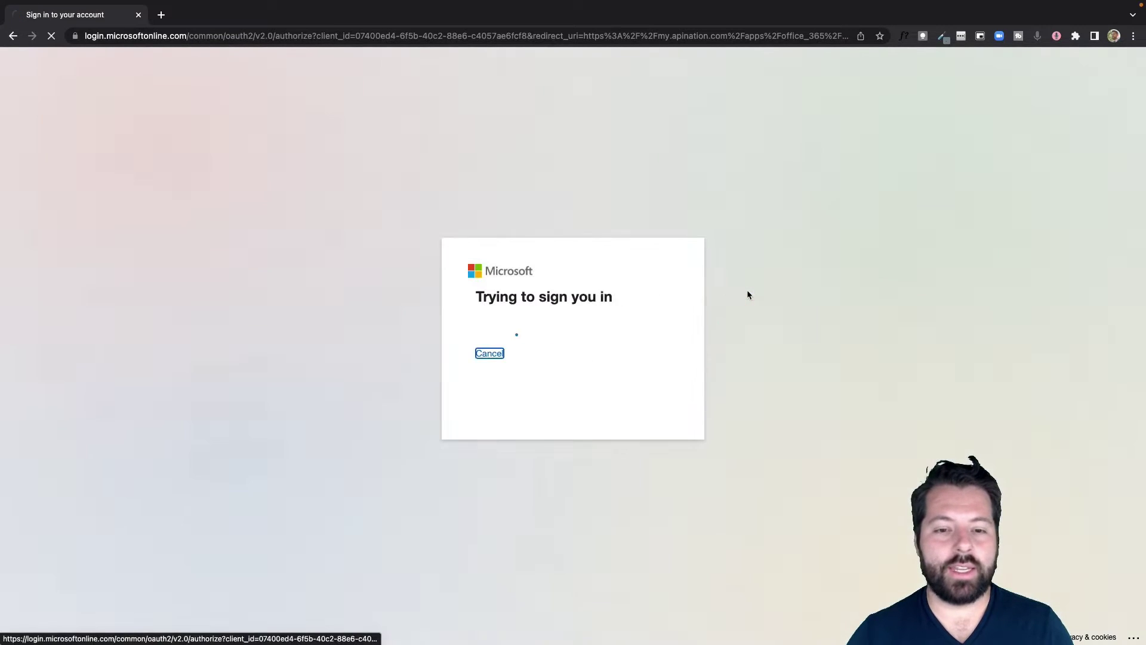
click(546, 322)
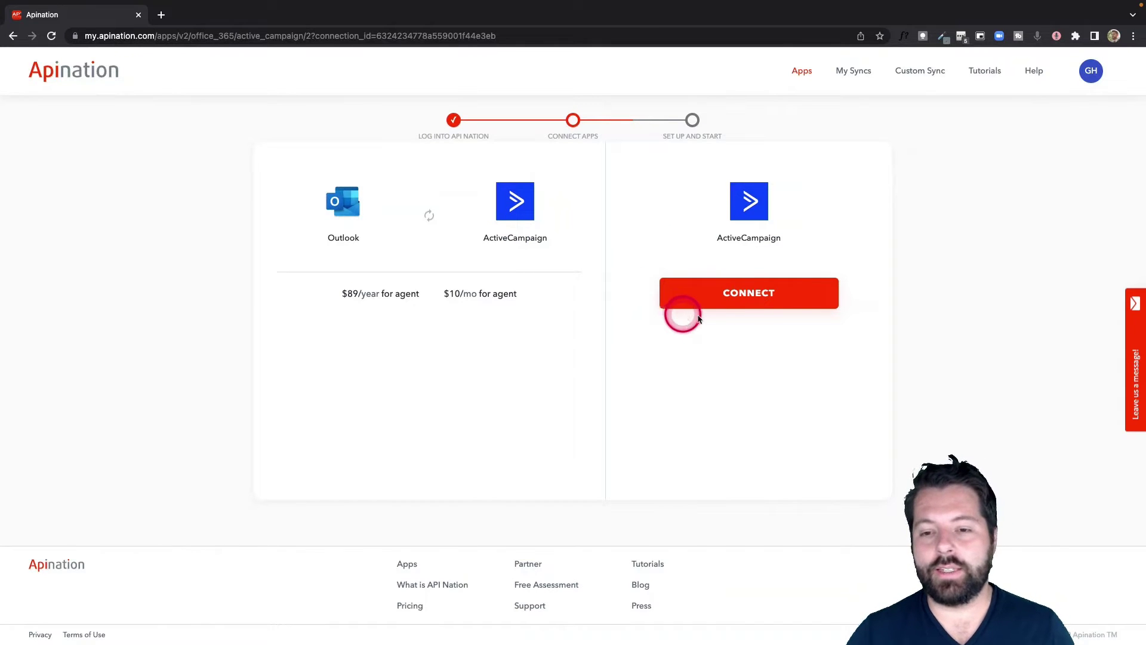
- Open the ActiveCampaign connection form, enter a connection name, and switch to the ActiveCampaign tab
click(753, 298)
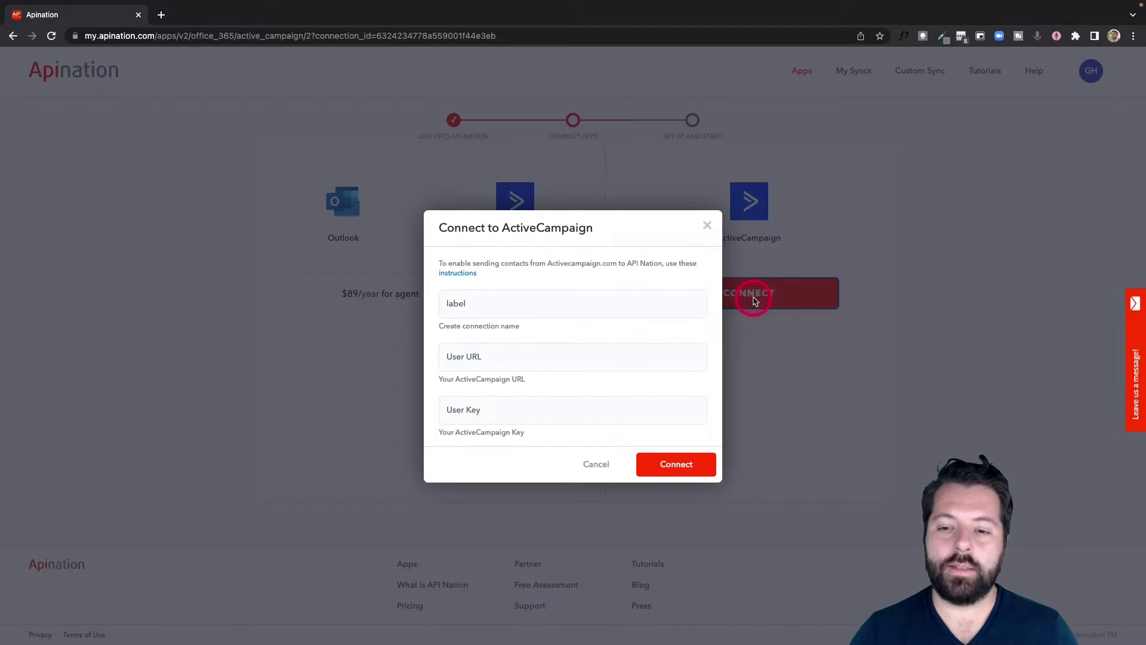
click(501, 306)
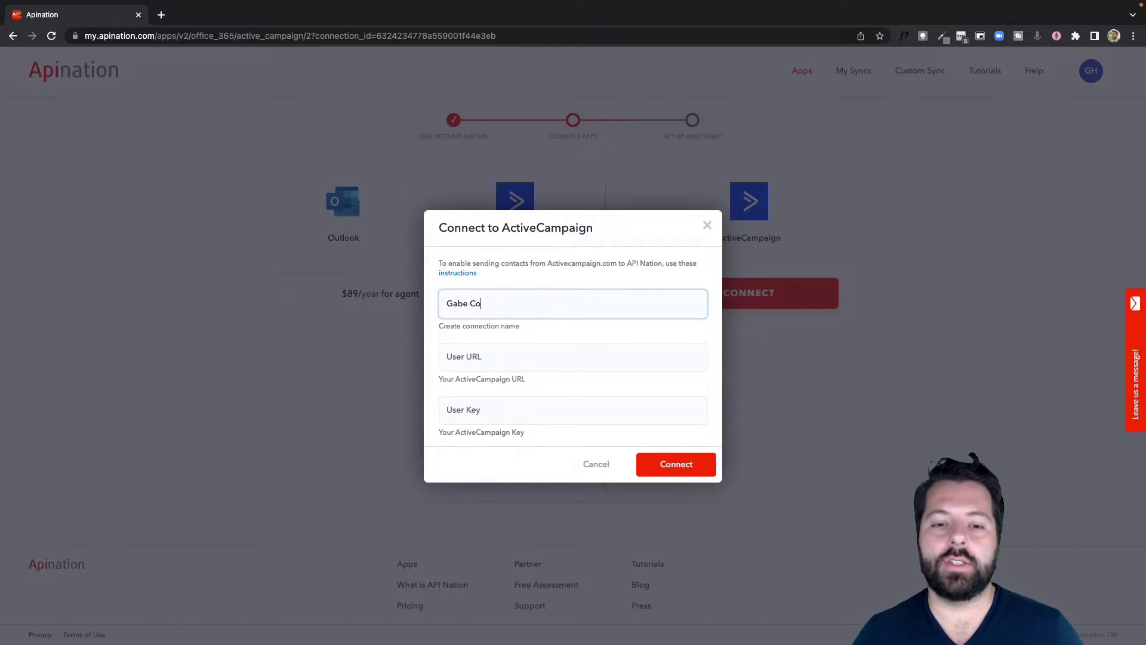
click(536, 363)
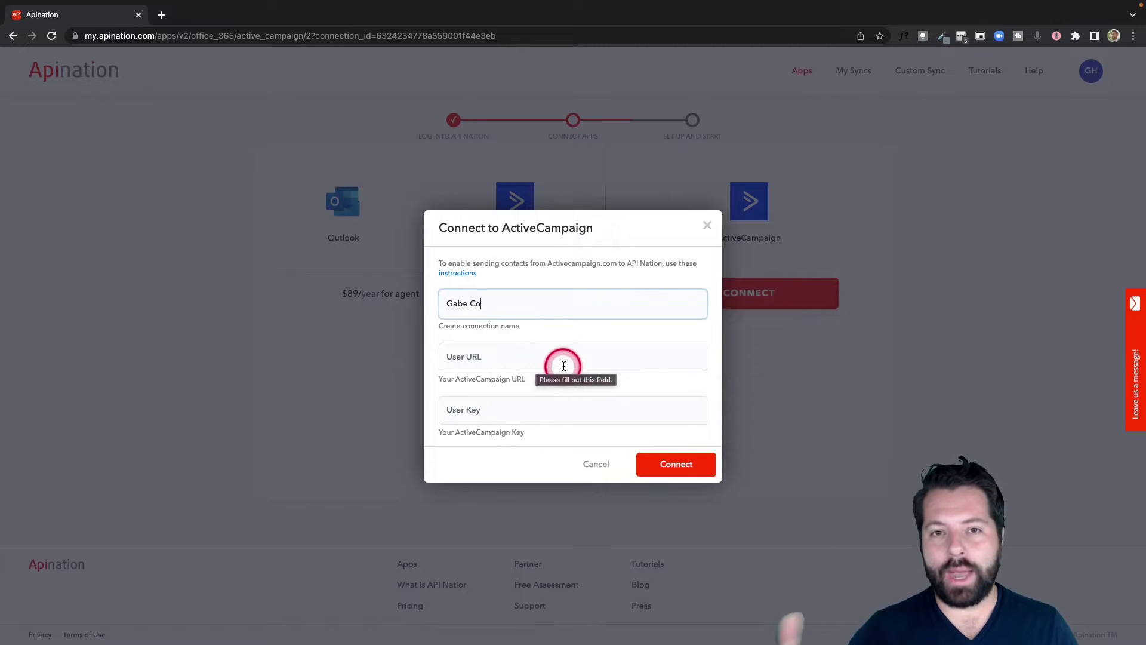
mouse_move(512, 276)
mouse_down()
mouse_move(565, 335)
mouse_move(547, 357)
mouse_up()
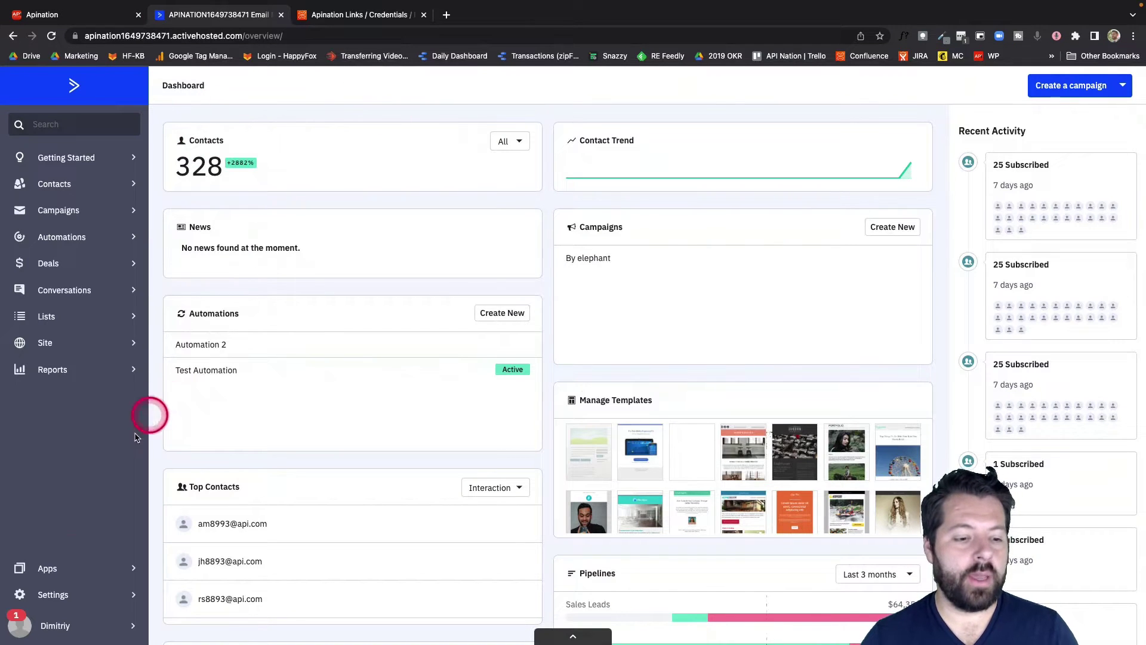
- Copy the API URL from ActiveCampaign's Settings > Developer page
click(55, 596)
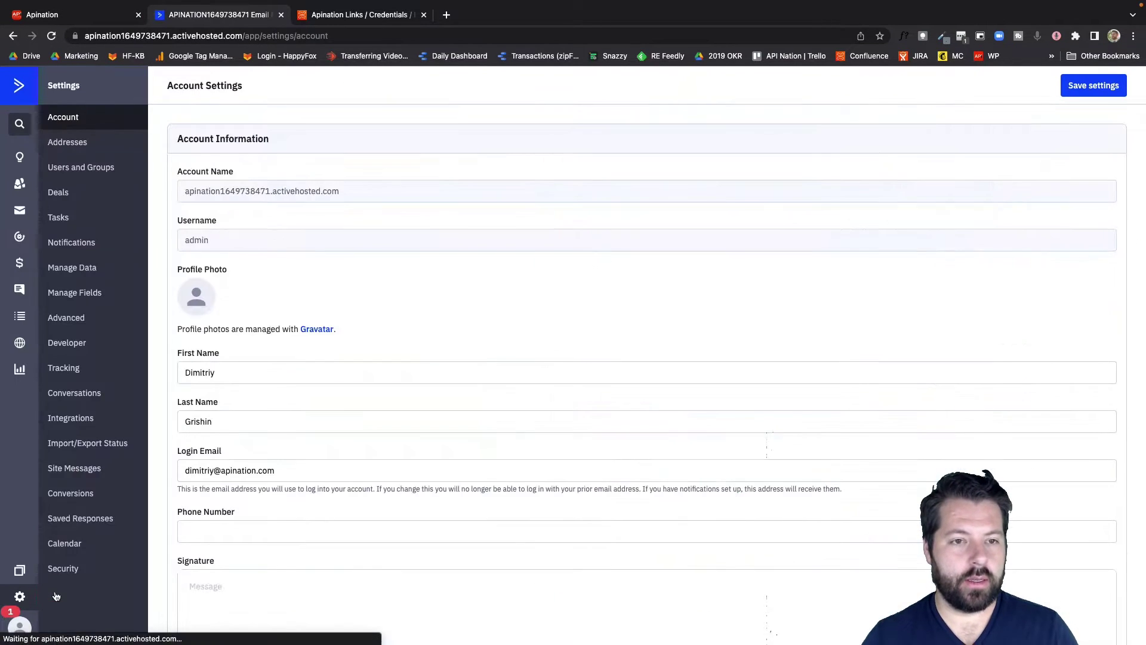
click(77, 344)
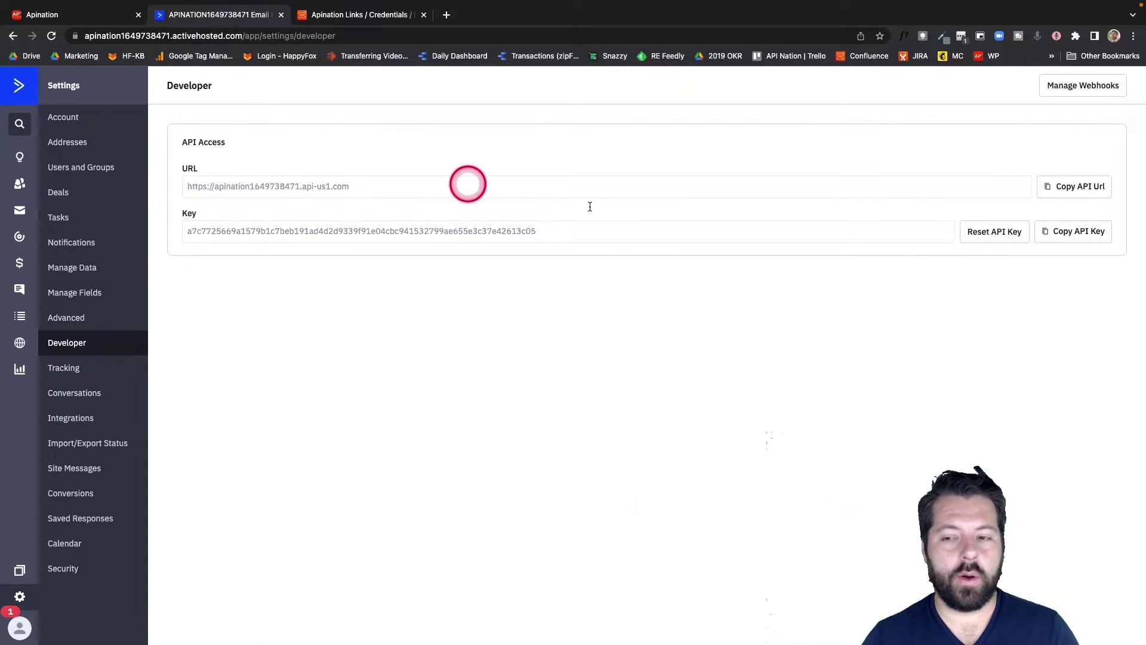
click(1080, 186)
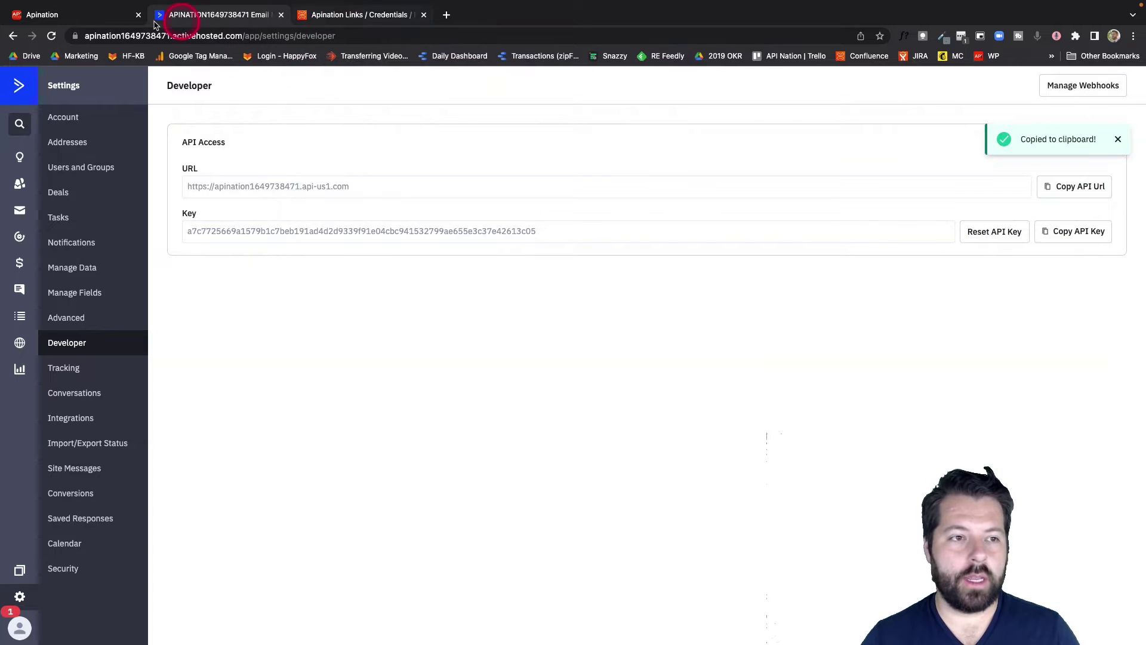
- Paste the copied API URL into the User URL field of the connection form
click(108, 16)
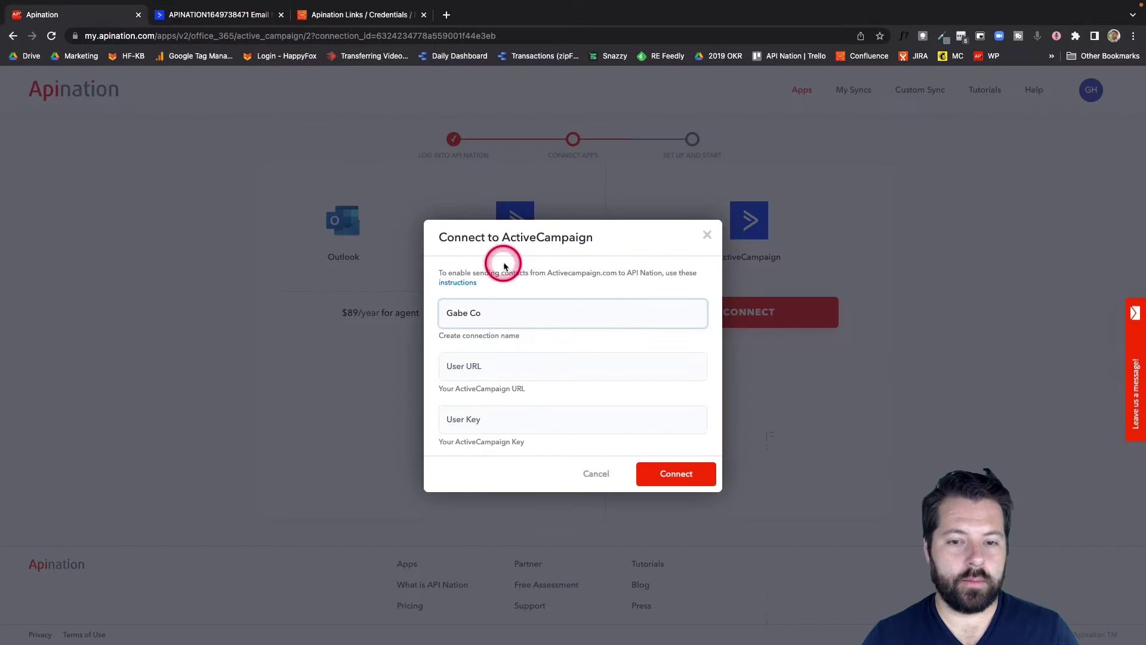
click(500, 369)
key(ctrl+v)
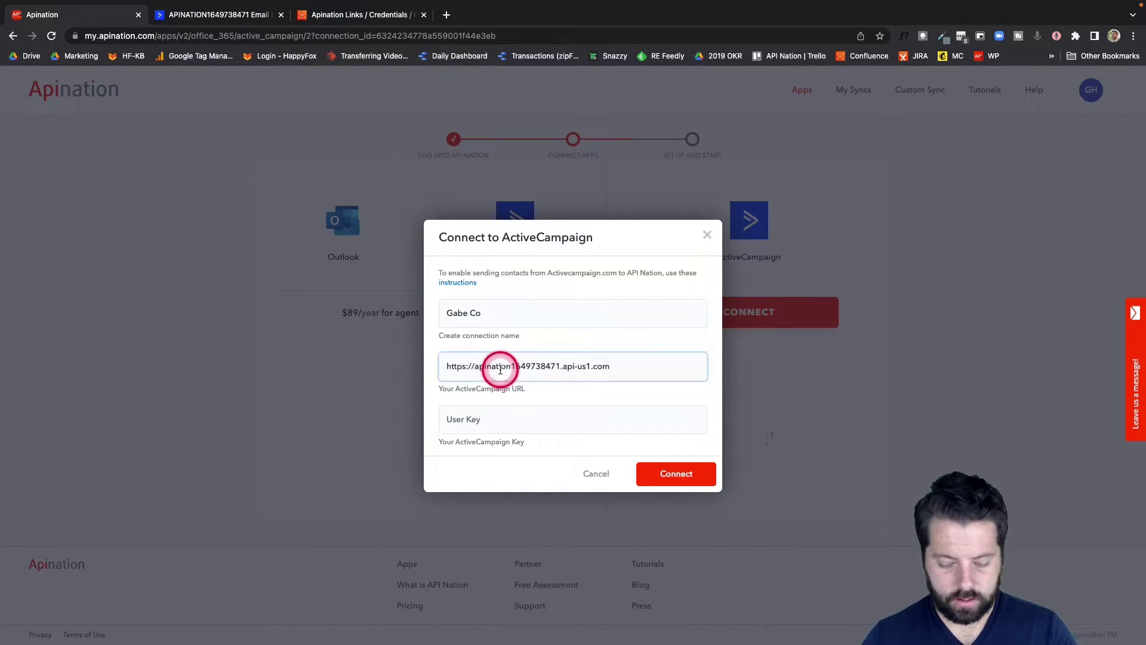
- Copy the API key from ActiveCampaign and paste it into the User Key field
click(238, 17)
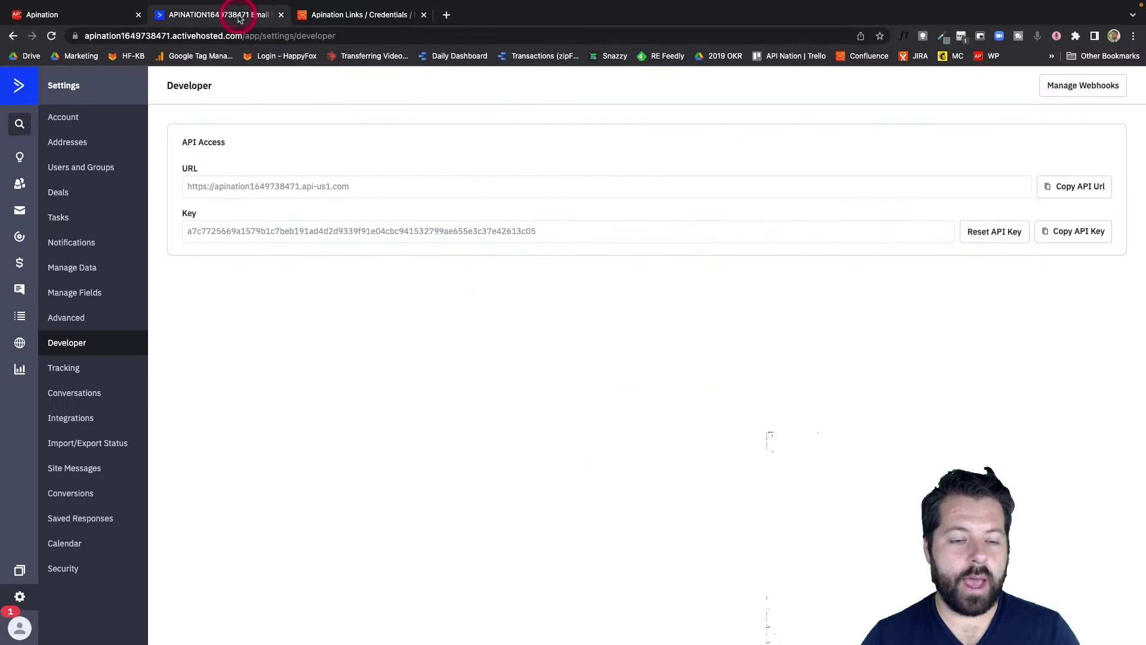
click(1073, 232)
click(81, 15)
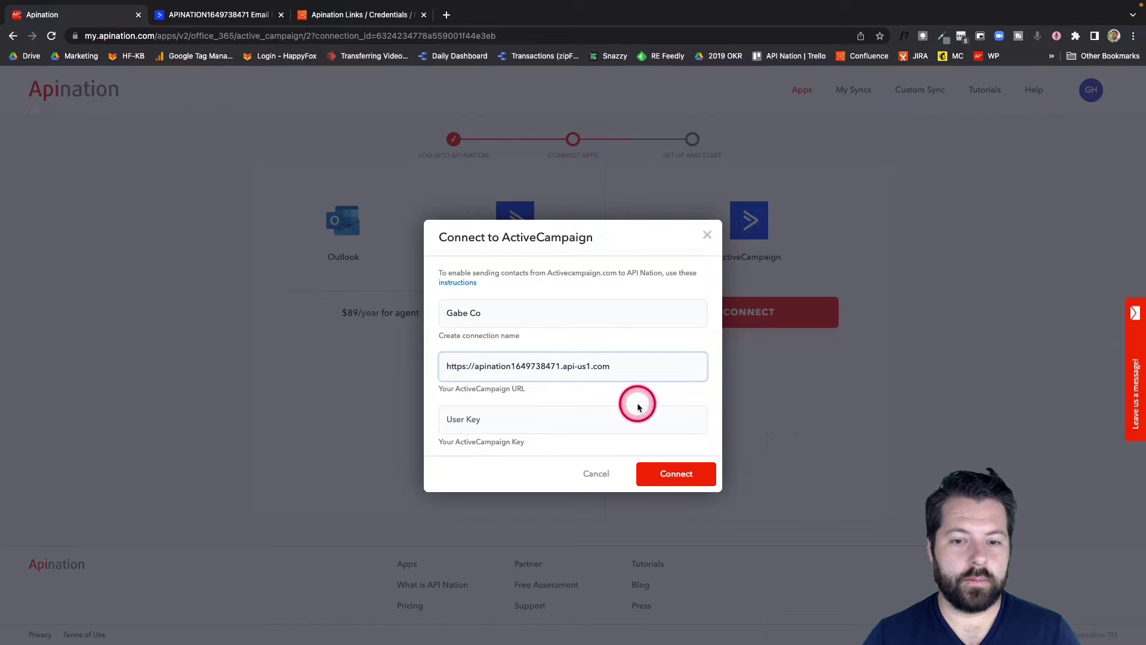
click(592, 433)
key(super+v)
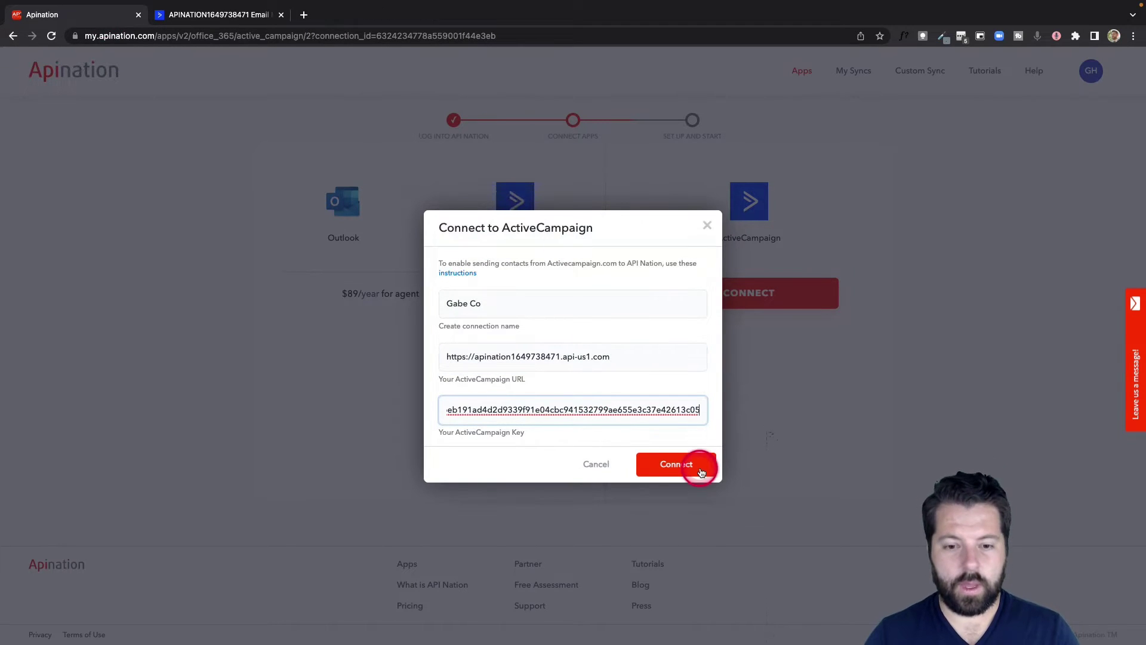
- Connect ActiveCampaign, keep the Default Outlook contact folder, and turn off first-run full sync
click(672, 467)
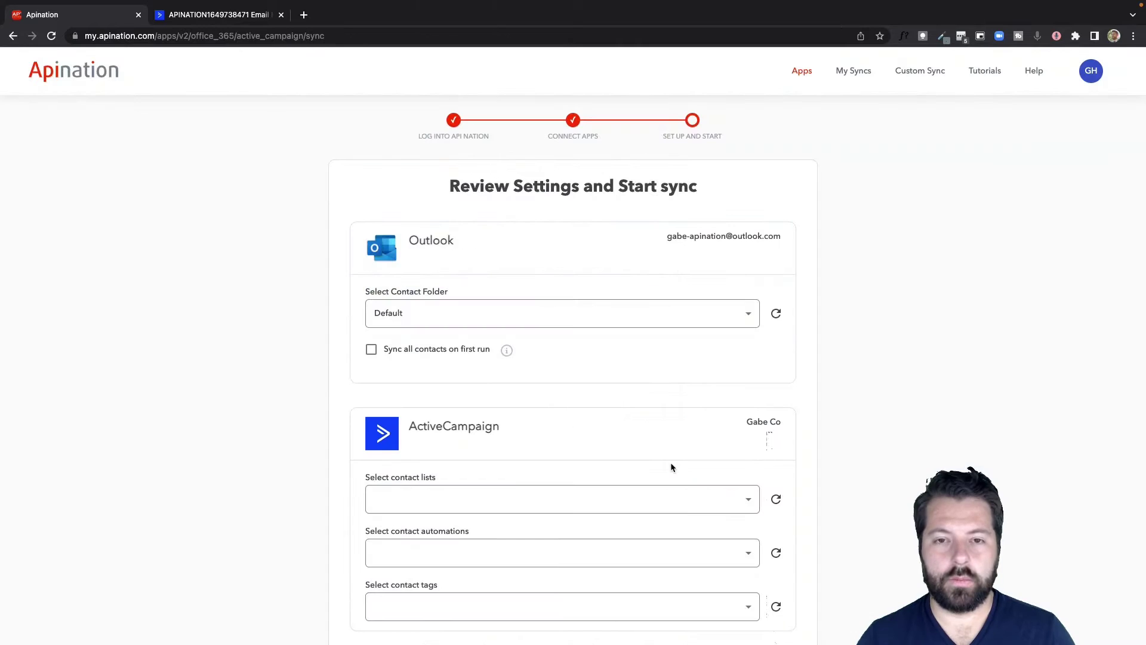
scroll(671, 465, down, 2)
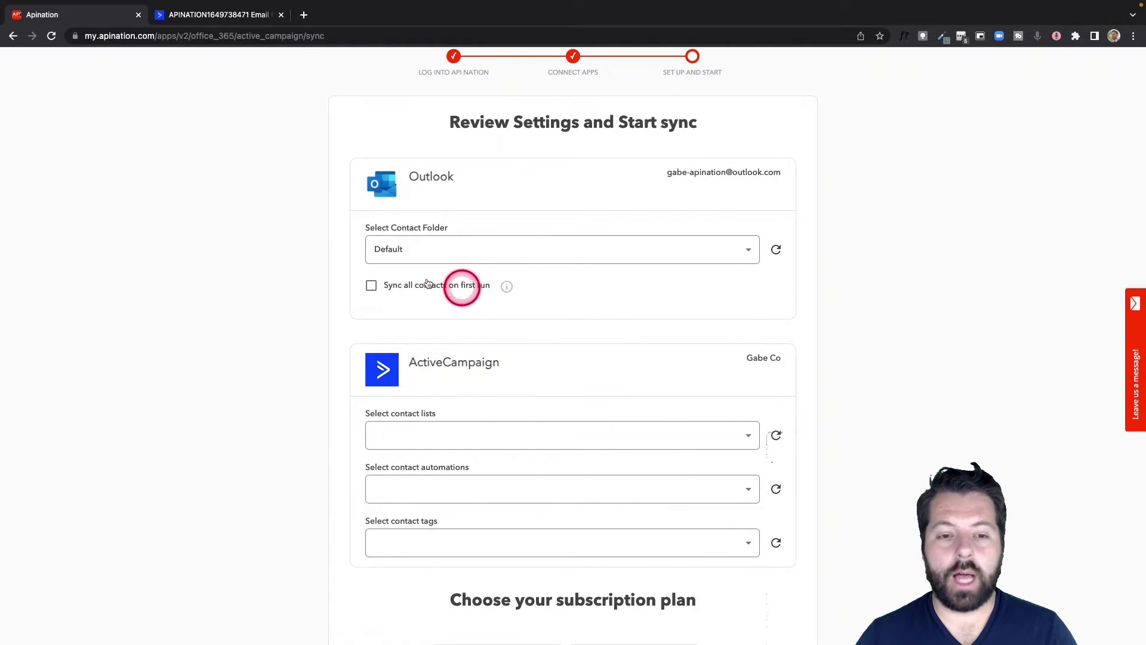
click(418, 229)
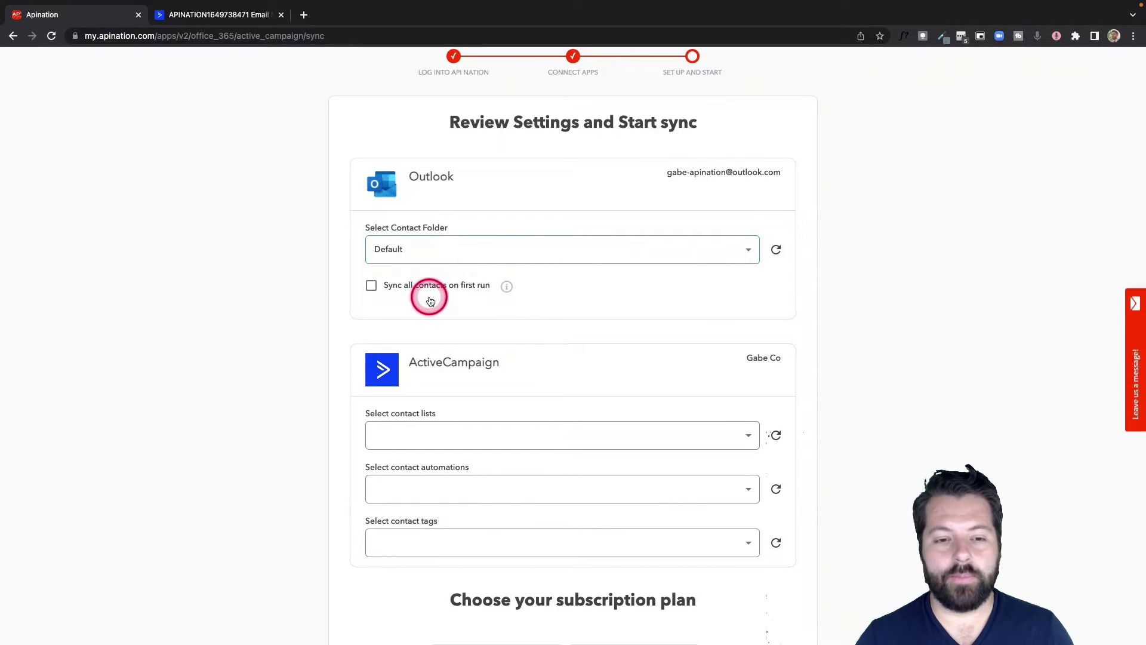
scroll(427, 294, down, 1)
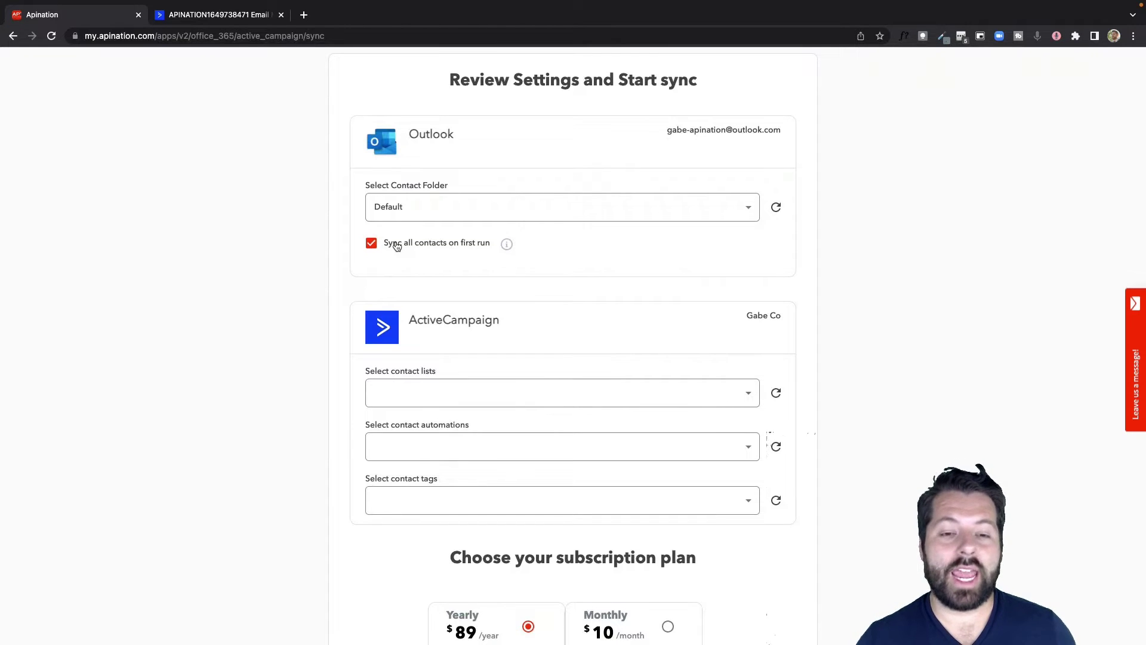
click(409, 207)
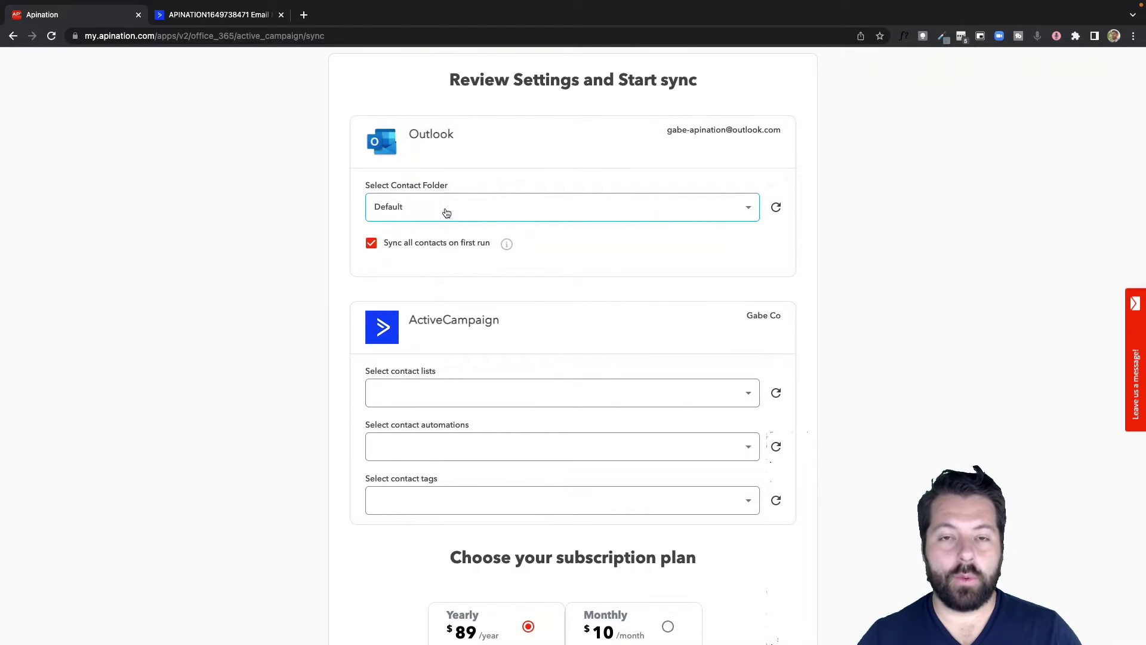
click(373, 244)
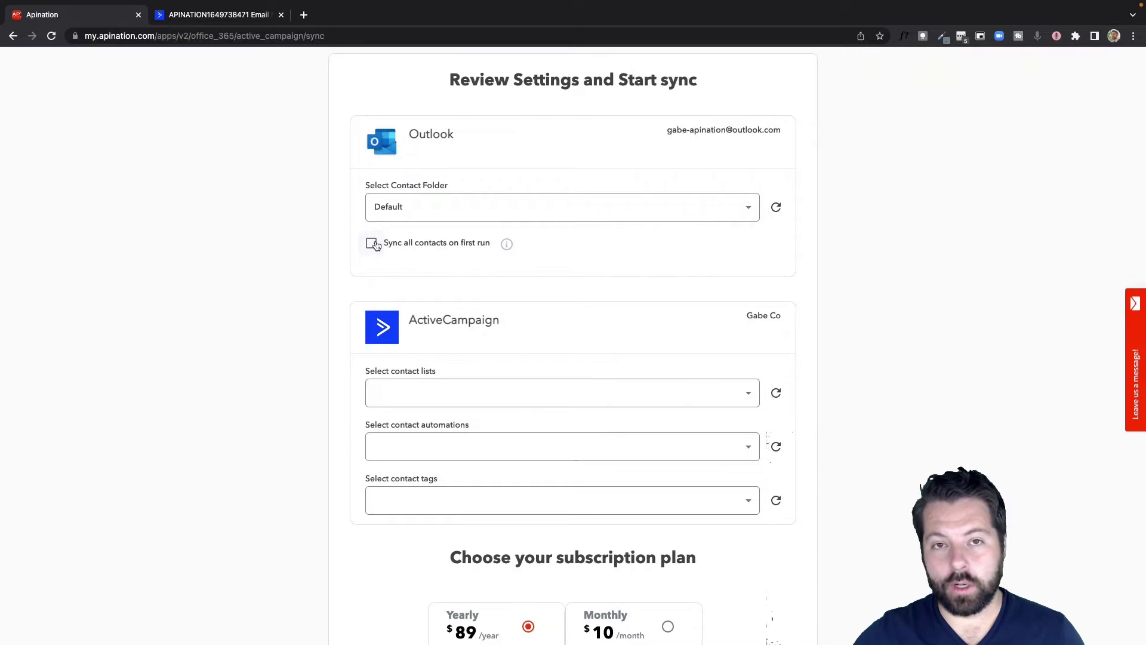
click(374, 244)
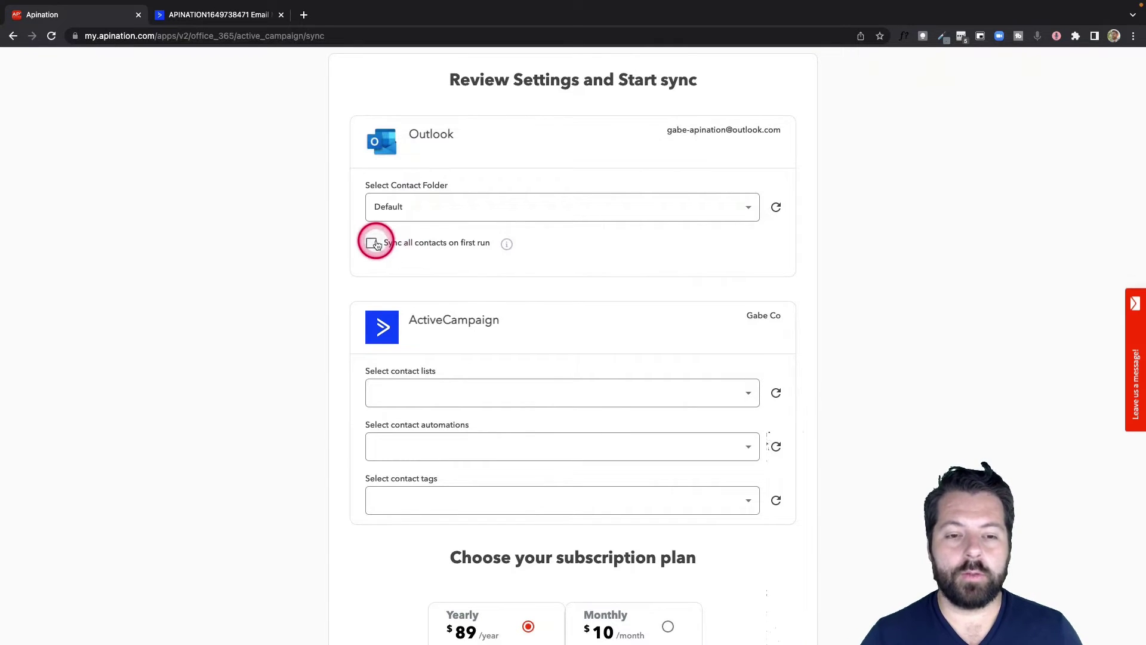
- Add synced contacts to the new-leads ActiveCampaign list
scroll(428, 297, down, 5)
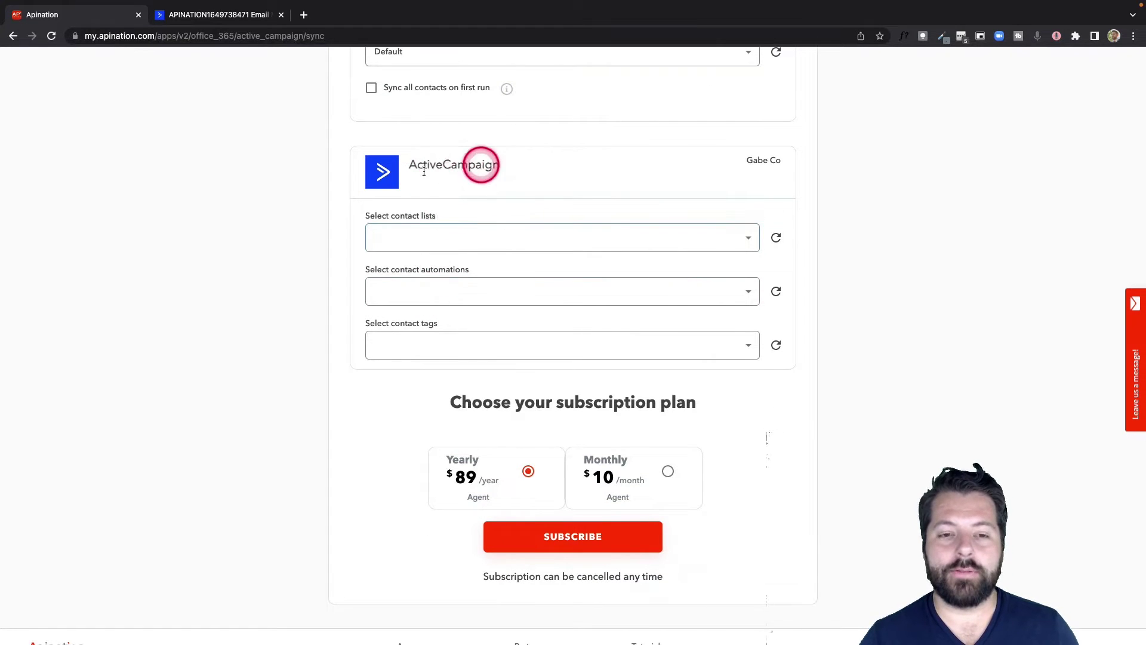
click(531, 236)
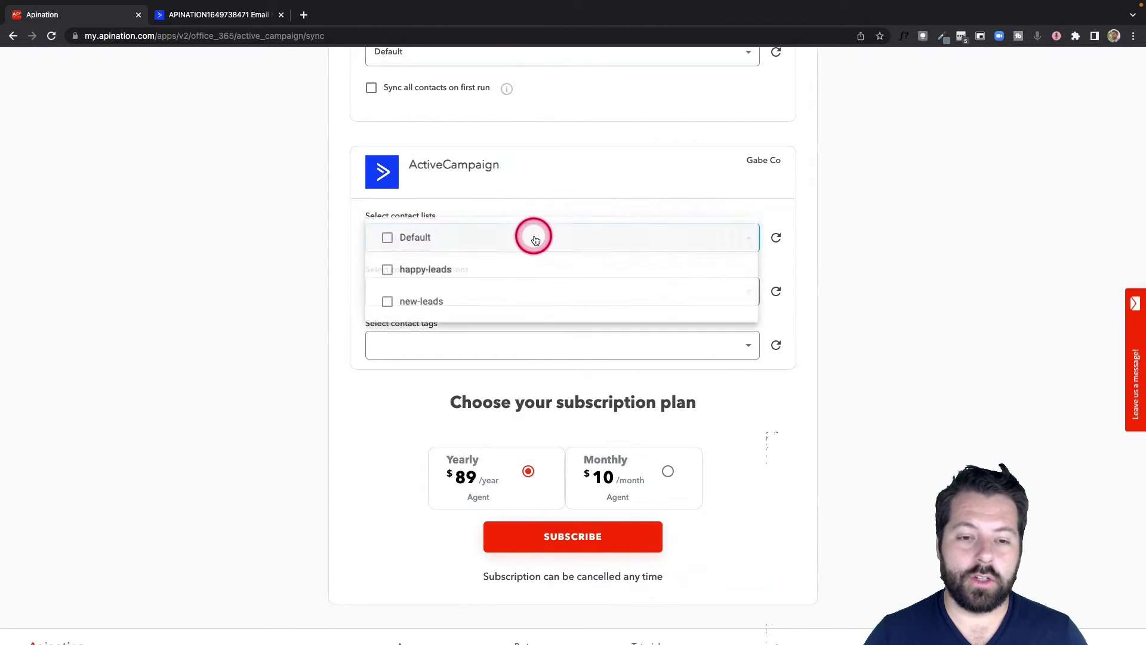
click(410, 300)
click(342, 280)
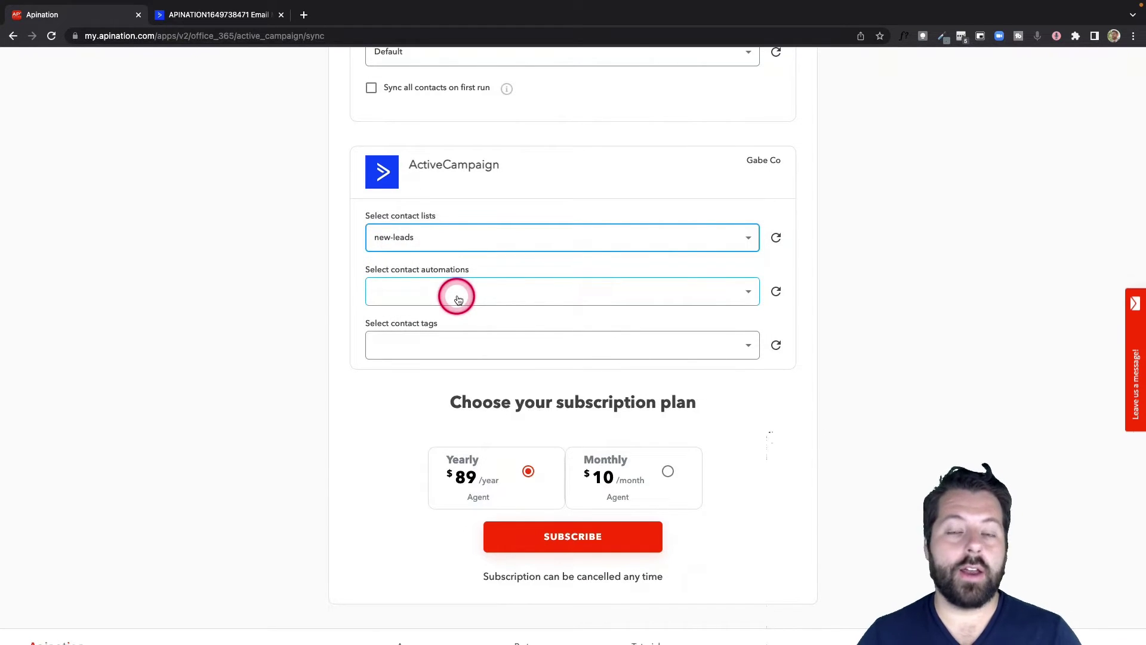
click(461, 350)
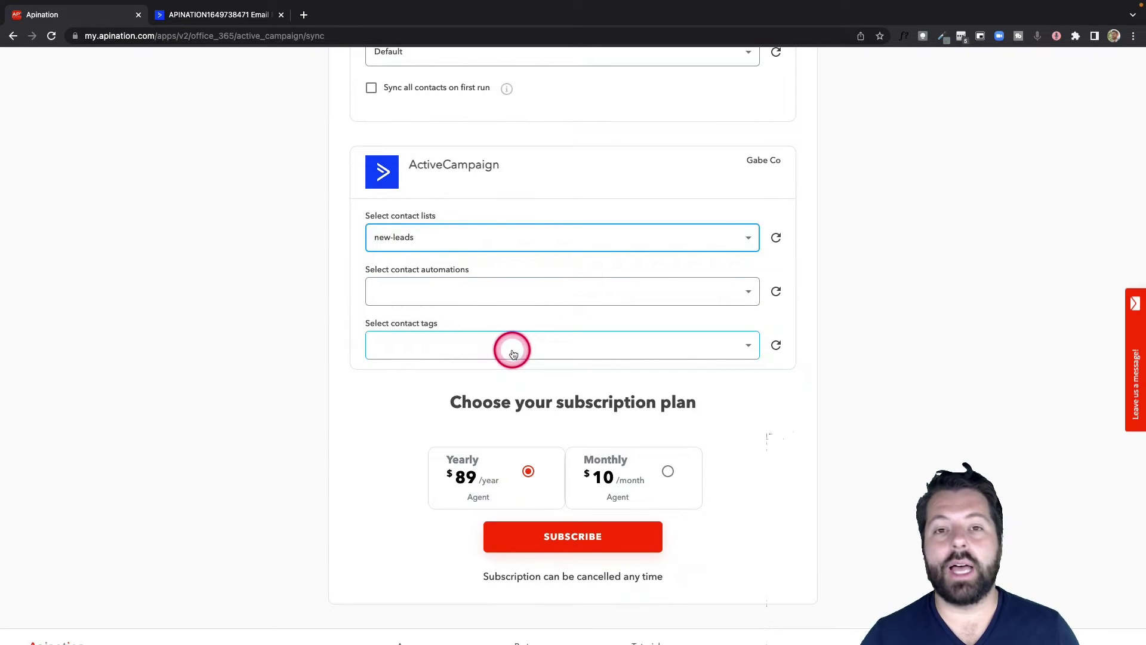
- Subscribe to the Monthly $10 plan
scroll(514, 352, down, 3)
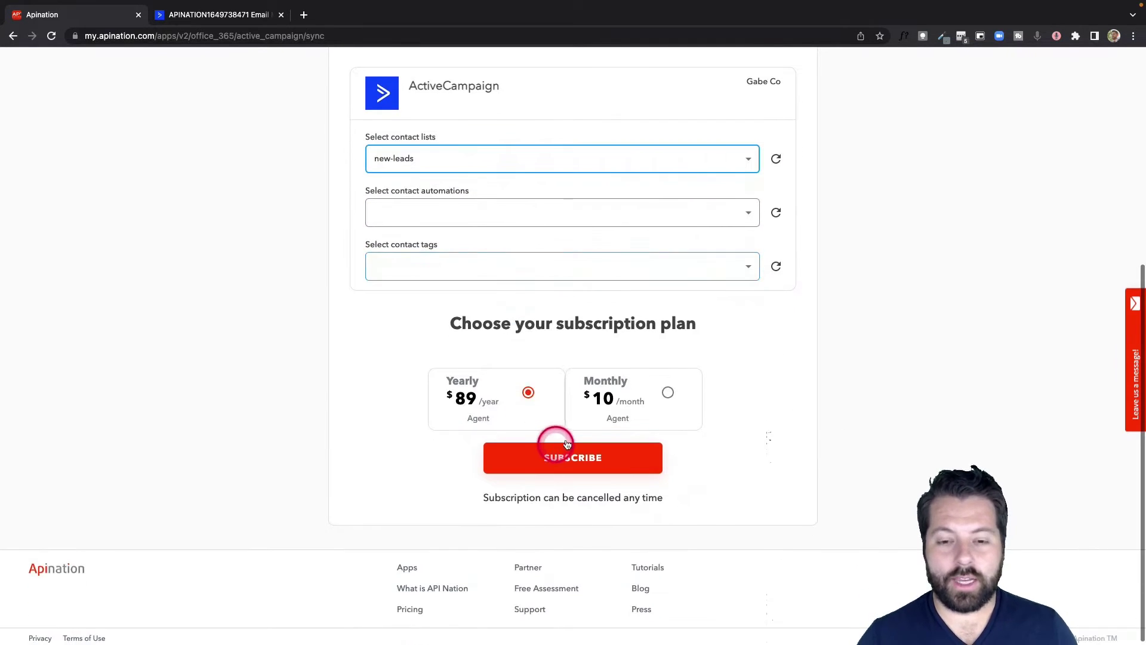
click(528, 392)
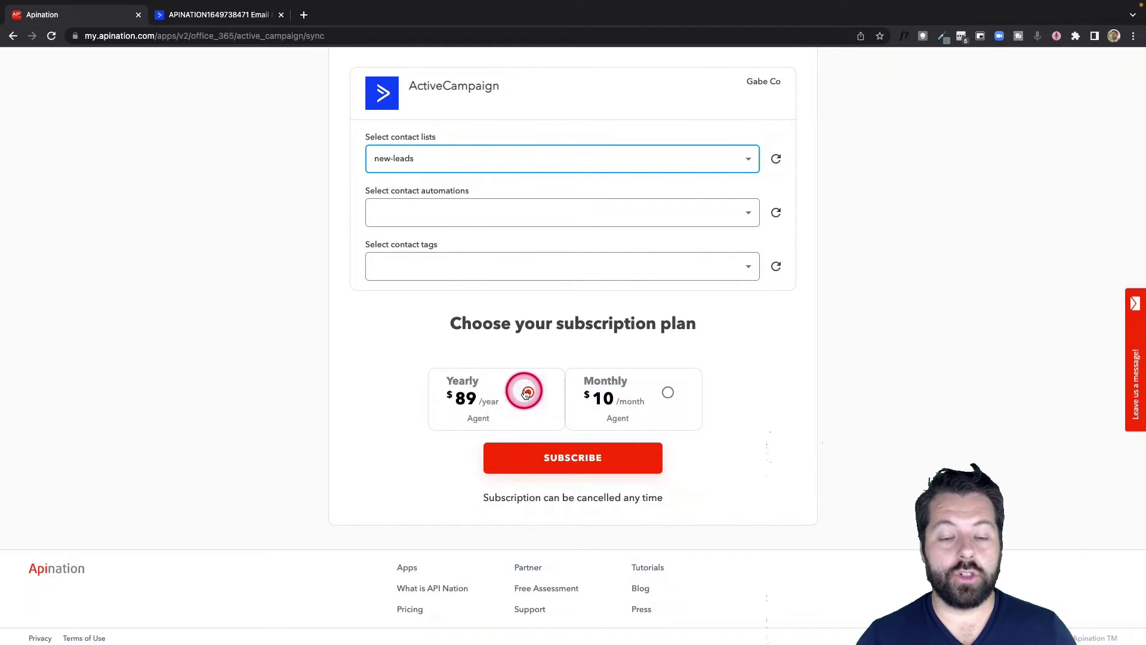
click(656, 399)
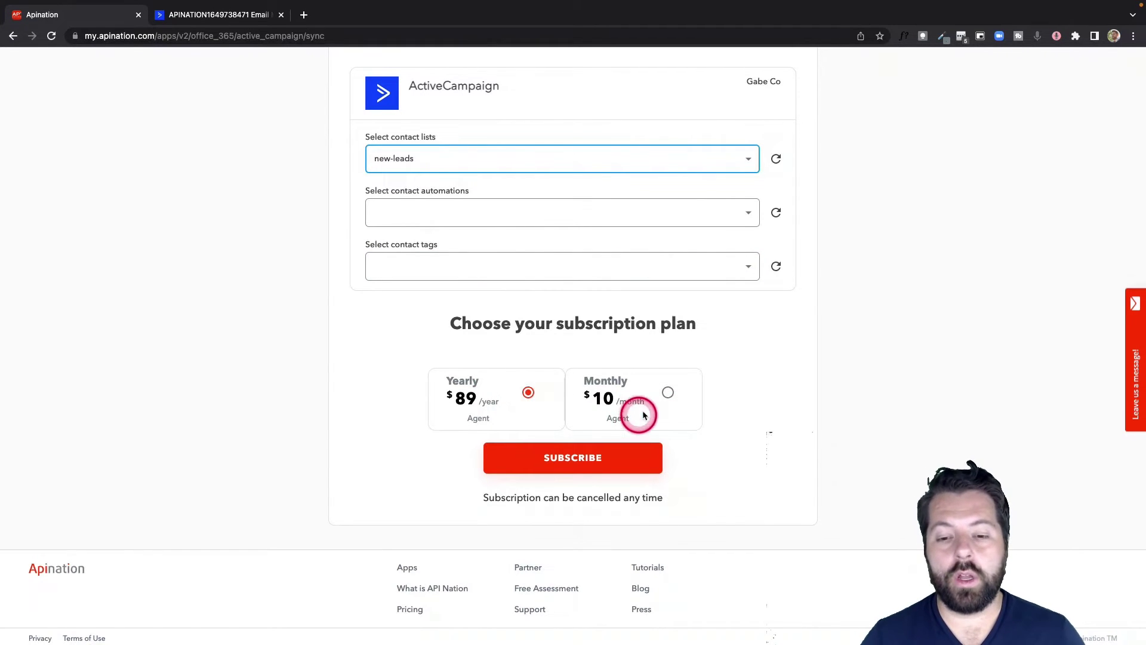
click(579, 461)
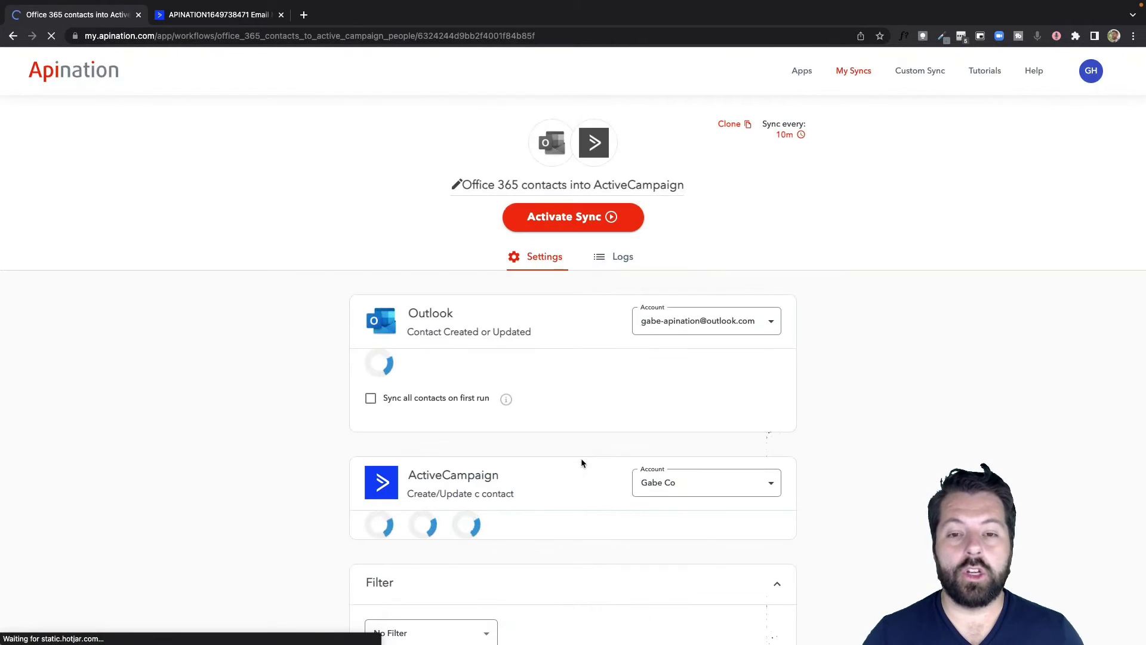
- Review the new sync's settings: Default folder, new-leads list, no filter, Email and Mobile Phone mapped
click(547, 213)
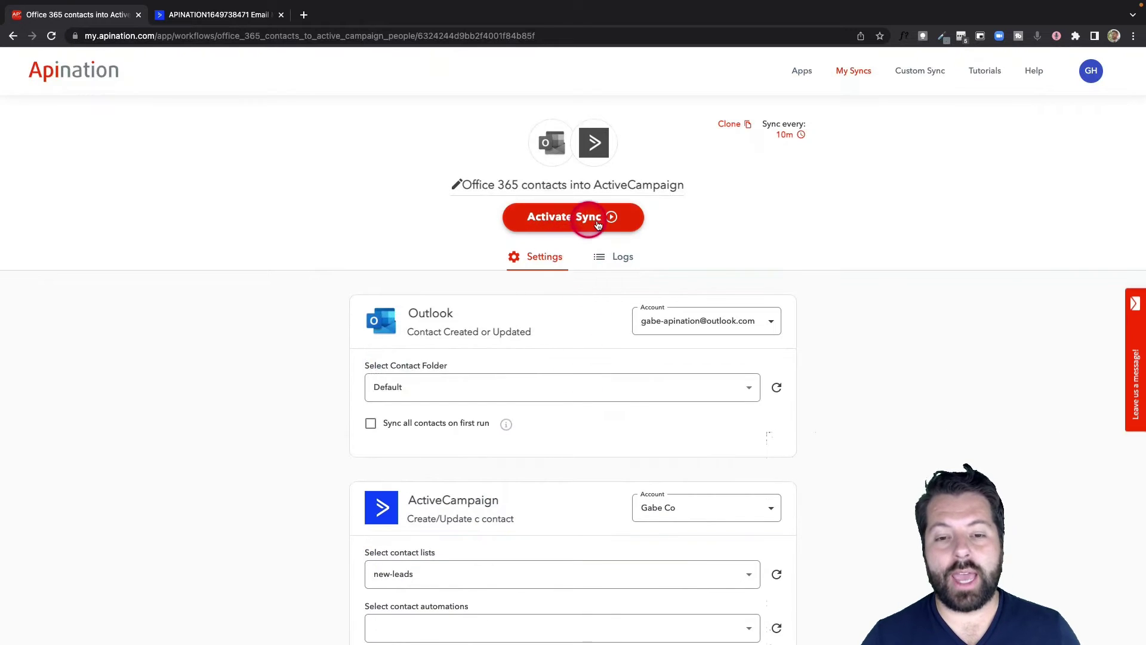
scroll(409, 265, down, 3)
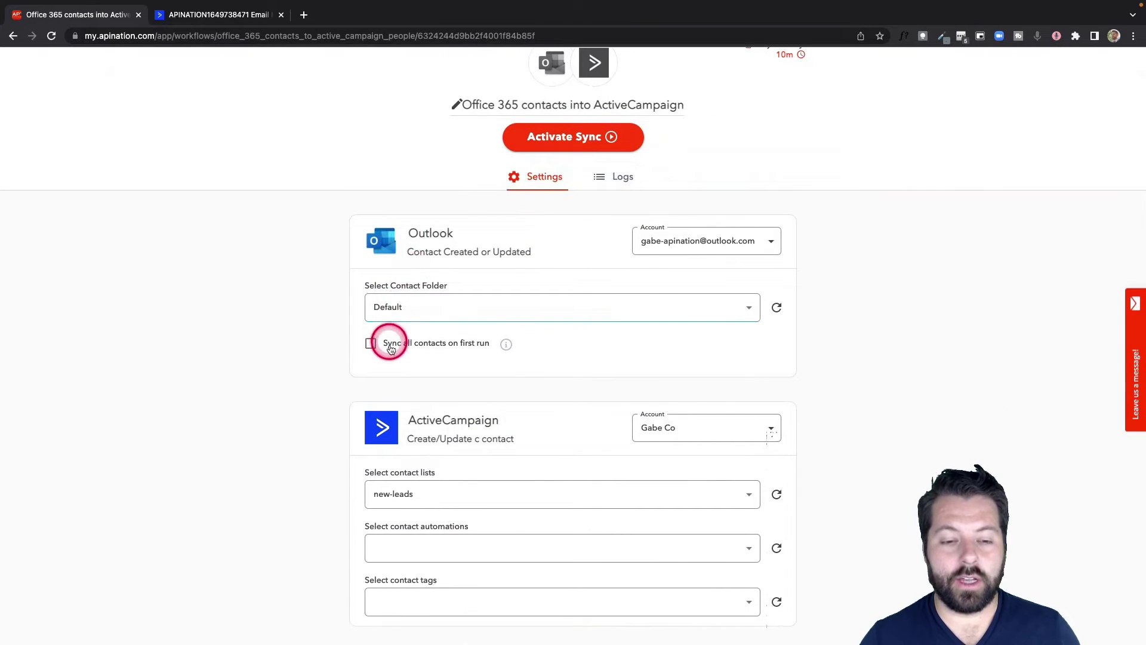
scroll(388, 344, down, 5)
scroll(381, 435, down, 8)
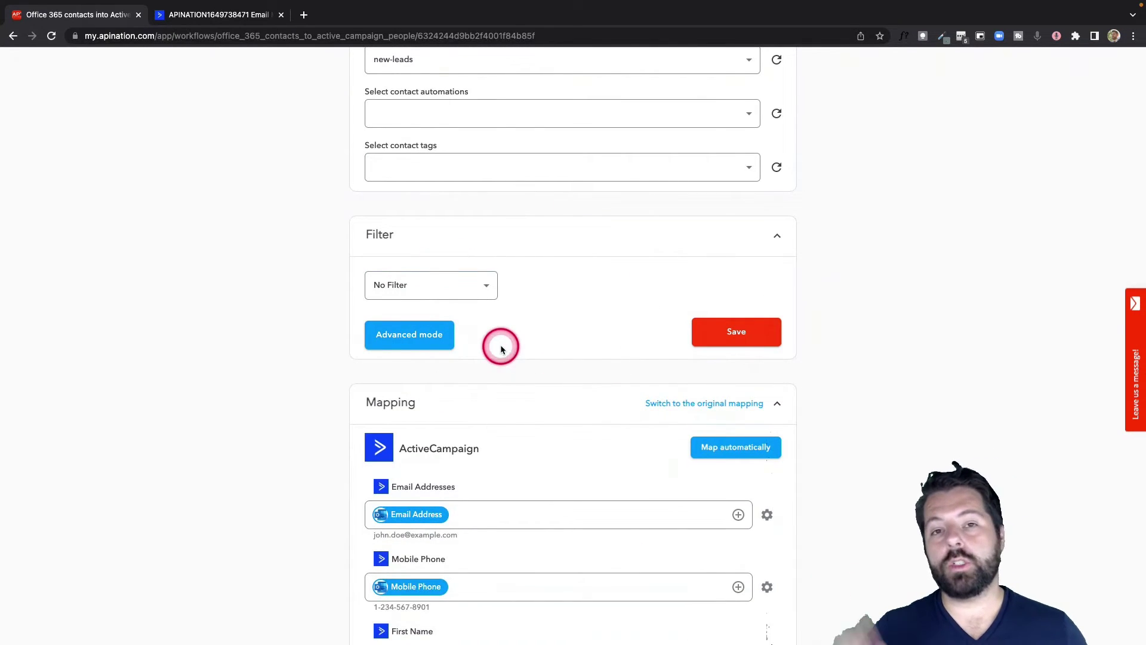
click(486, 285)
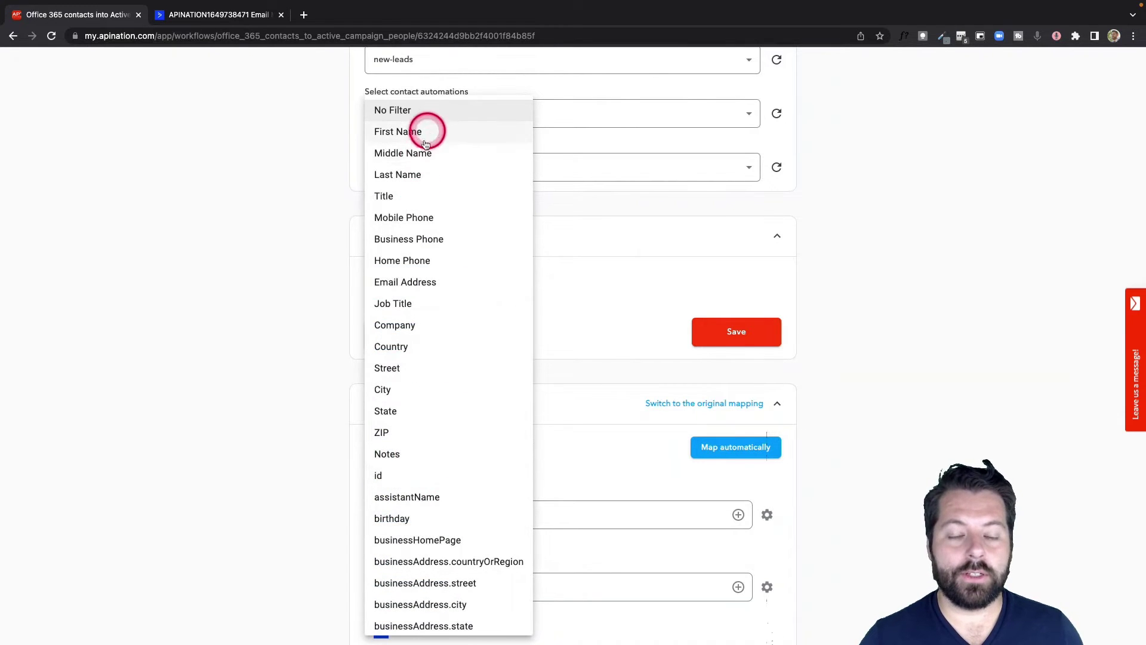
click(405, 457)
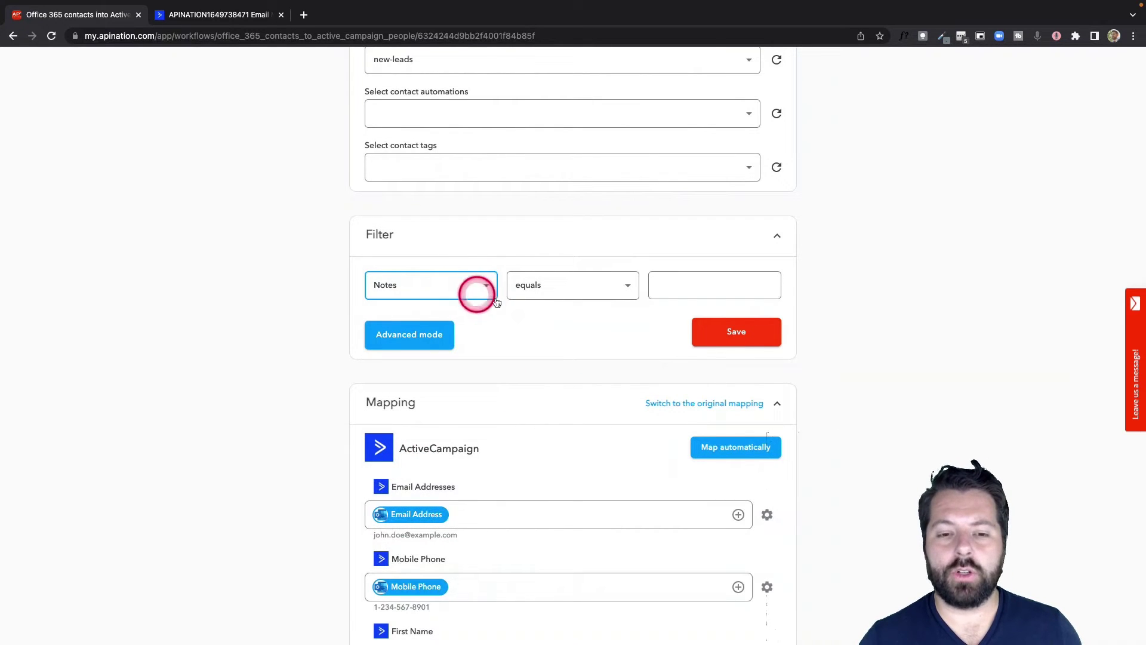
click(548, 296)
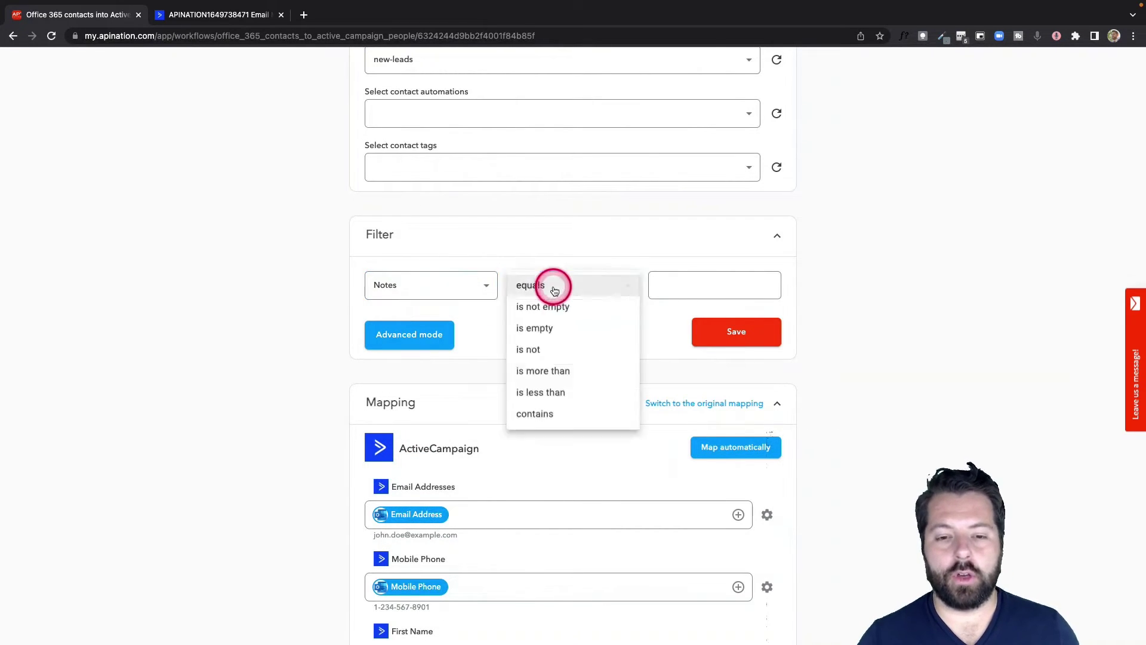
click(543, 411)
click(715, 295)
text(active campaign)
click(681, 285)
key(BackSpace)
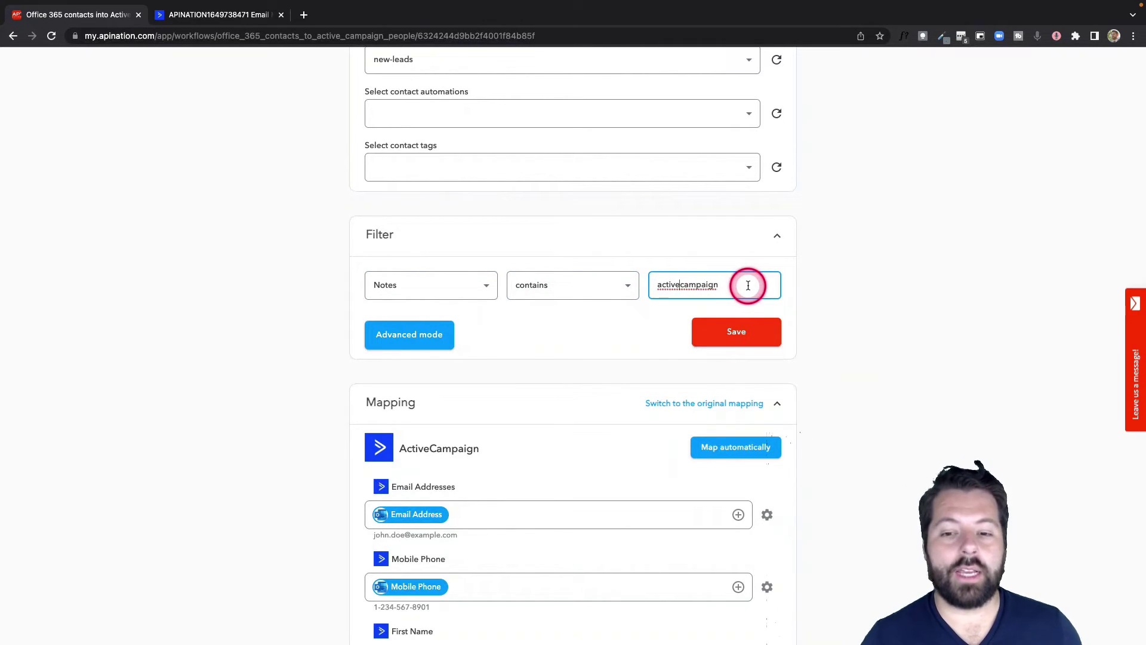
click(487, 285)
click(440, 74)
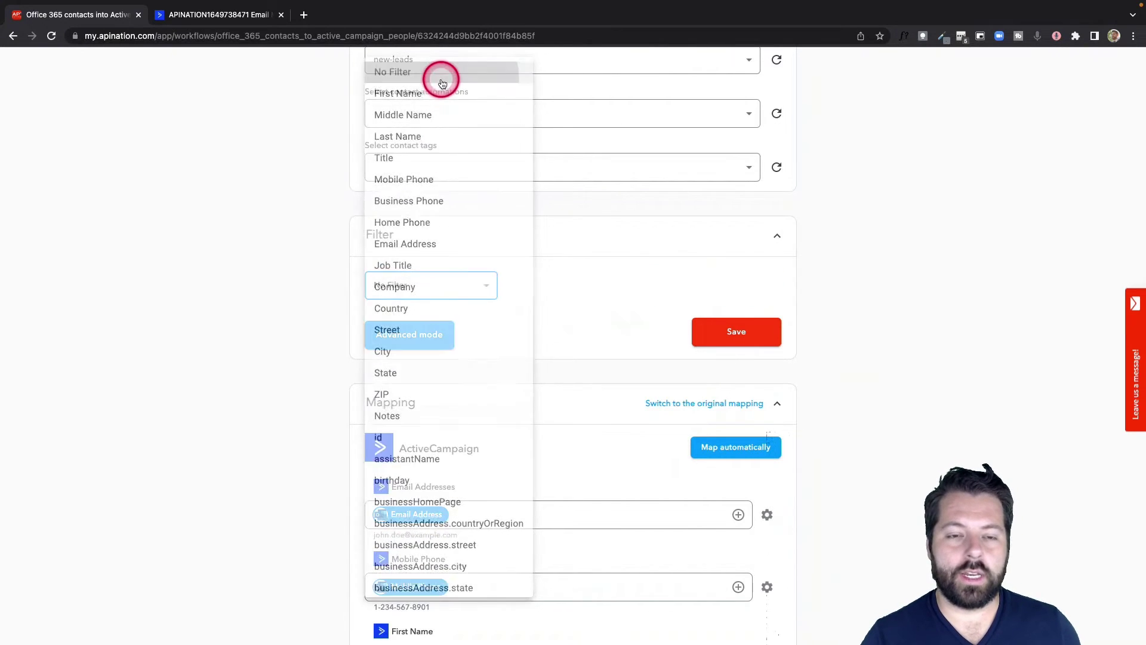
- Save the sync settings and review the Email, Mobile Phone, First Name and Last Name mappings
click(736, 332)
scroll(545, 340, down, 5)
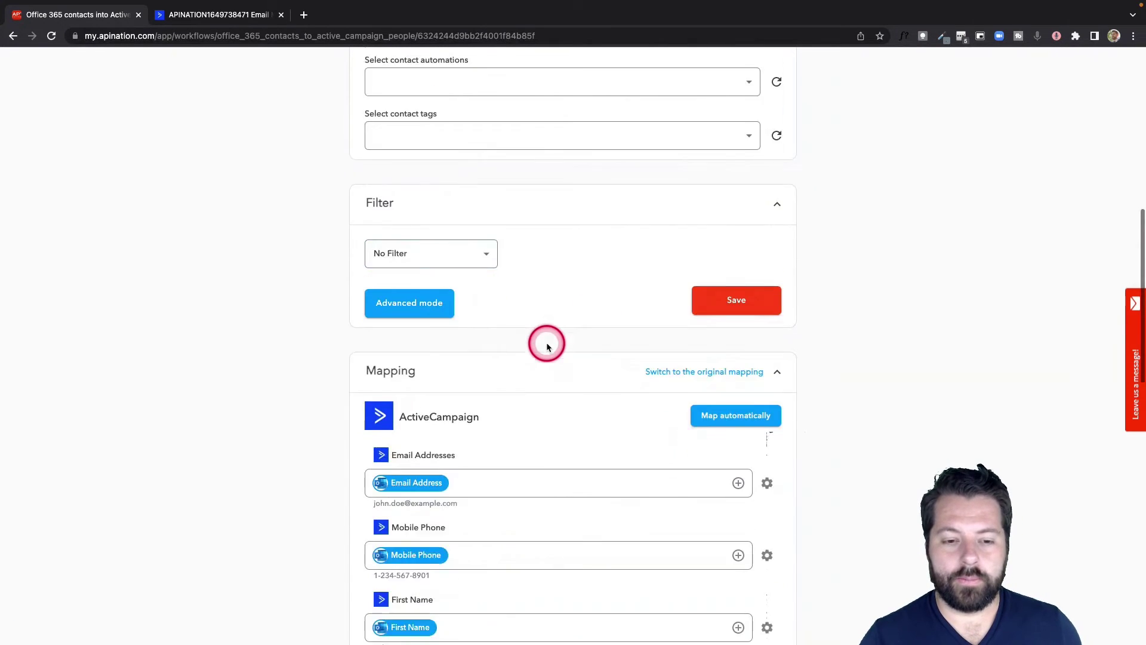
click(468, 223)
click(402, 291)
click(396, 368)
click(391, 437)
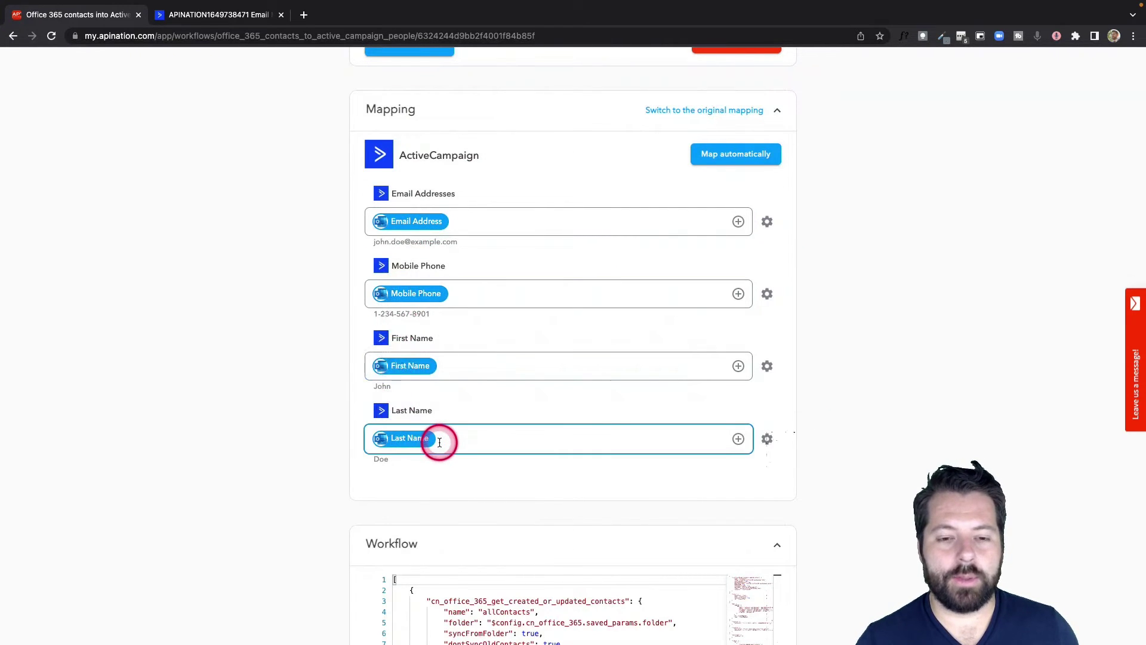
- Activate the Office 365 to ActiveCampaign sync and go to the ActiveCampaign app page
scroll(440, 442, up, 20)
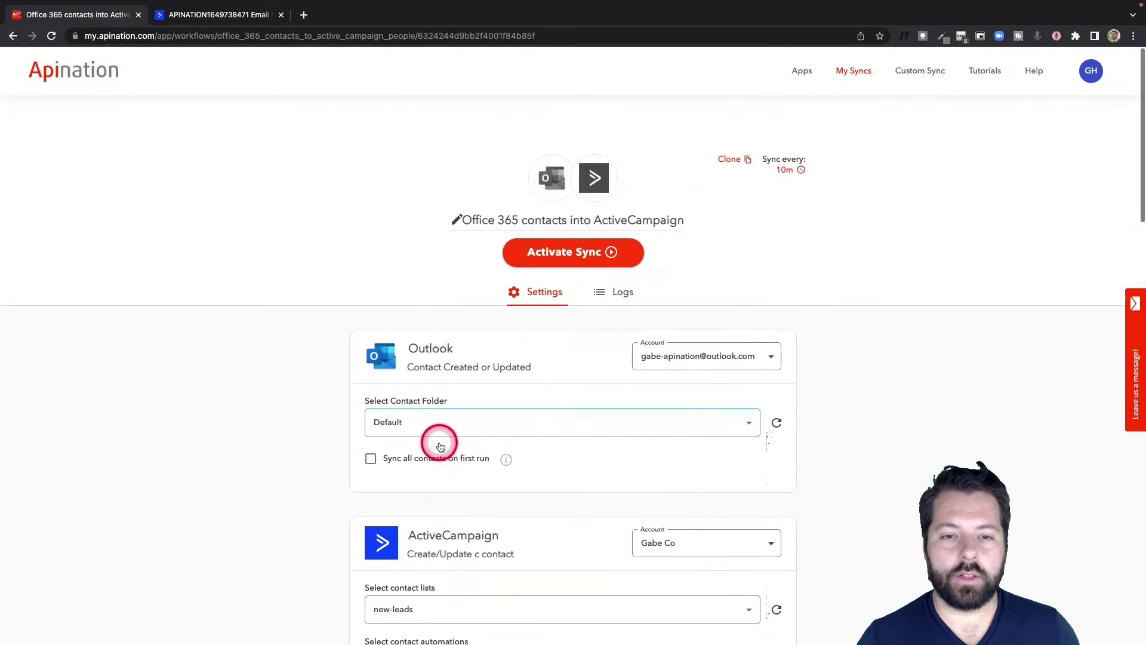
scroll(563, 218, down, 1)
click(571, 224)
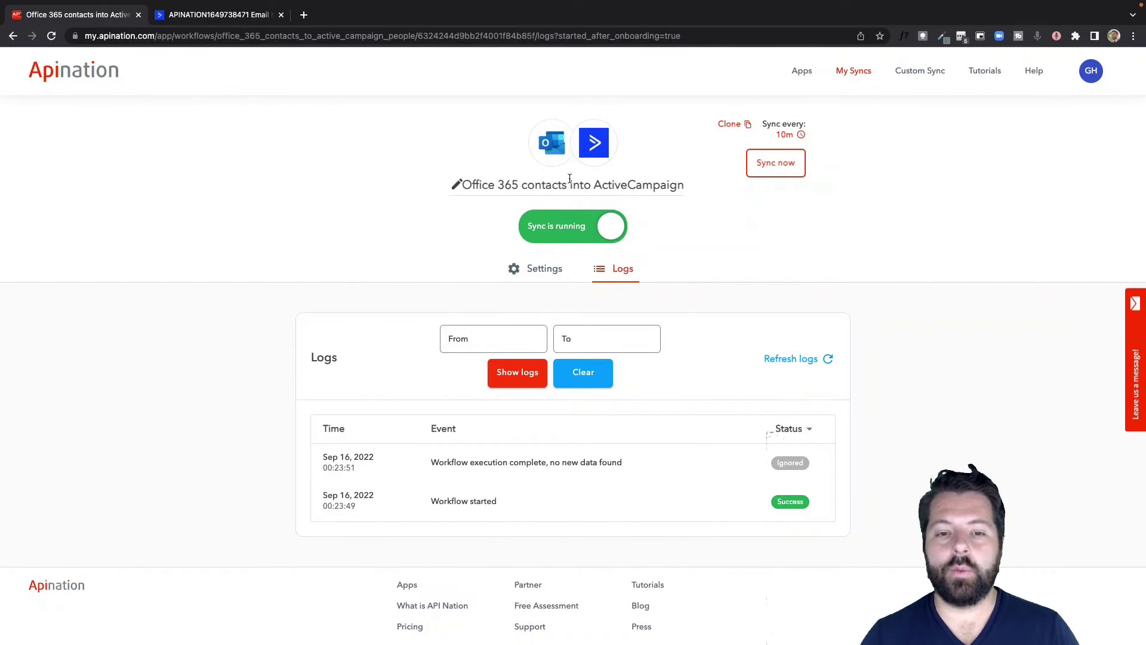
click(557, 146)
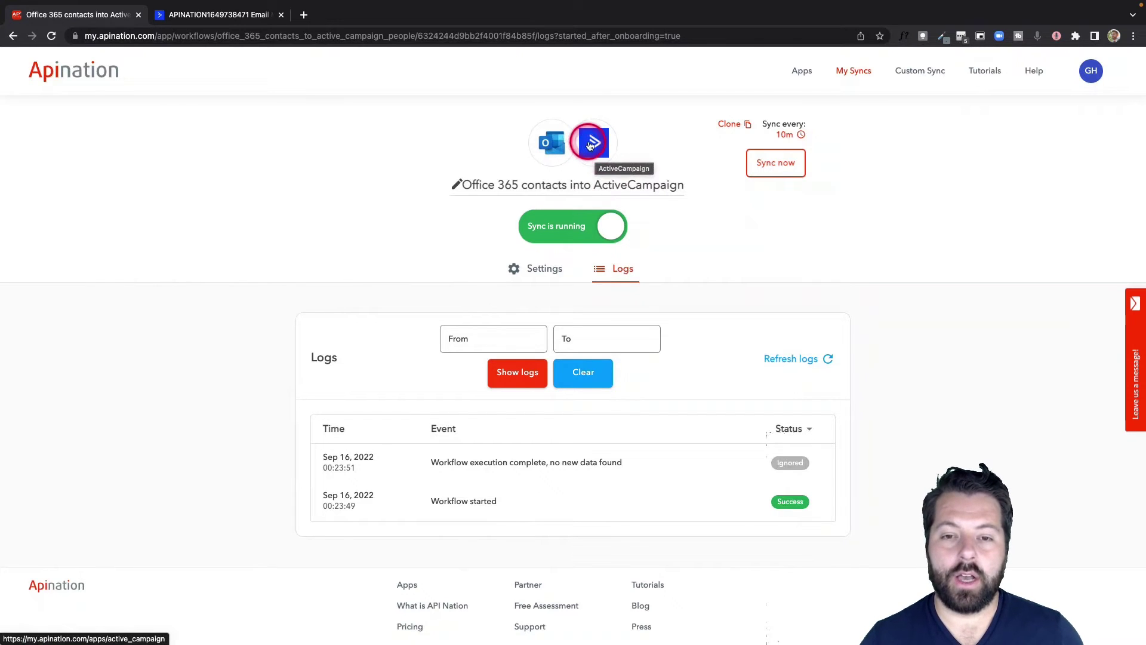
click(589, 145)
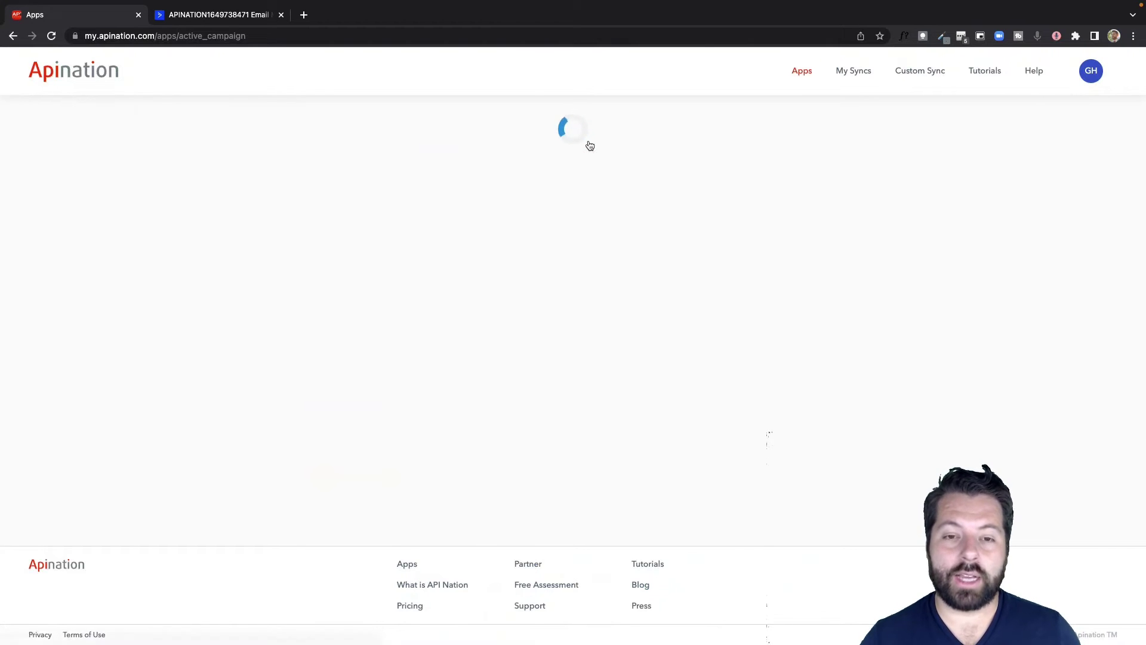
- Pick Outlook as the app to pair with ActiveCampaign and list their available syncs
click(604, 289)
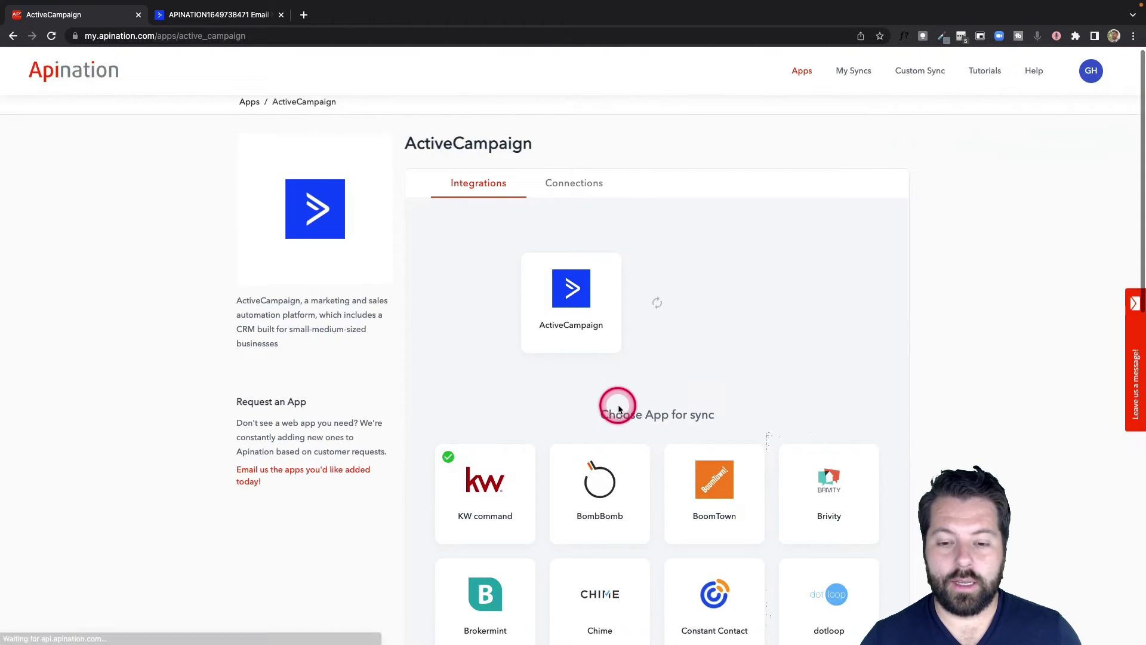
scroll(618, 406, down, 5)
scroll(617, 406, down, 7)
click(601, 463)
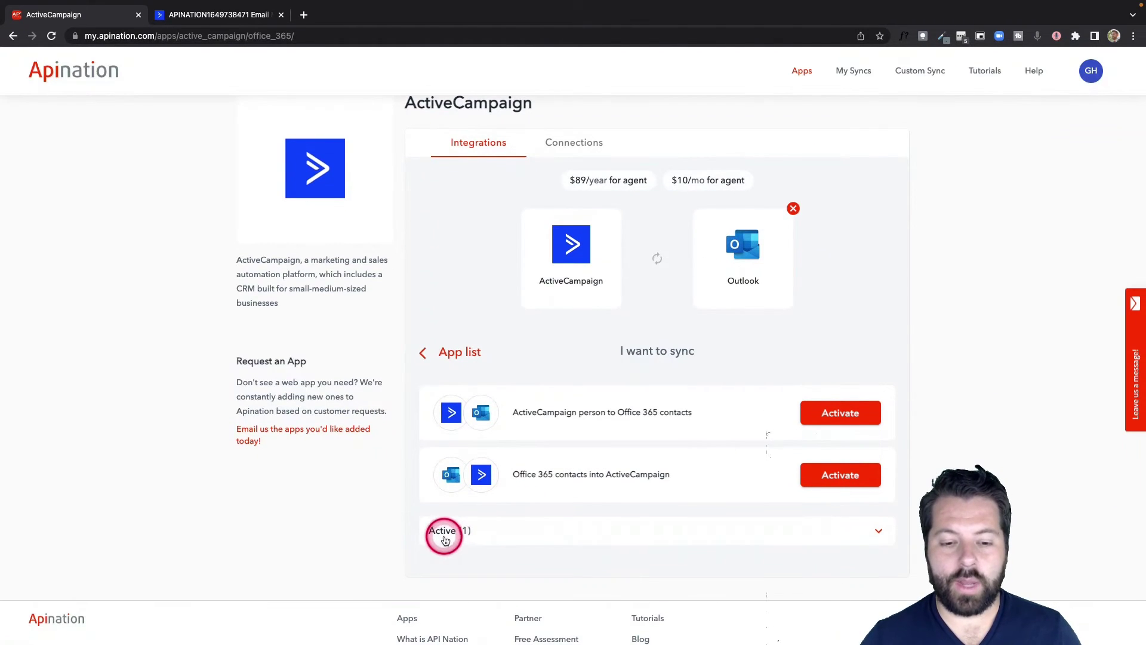
click(446, 534)
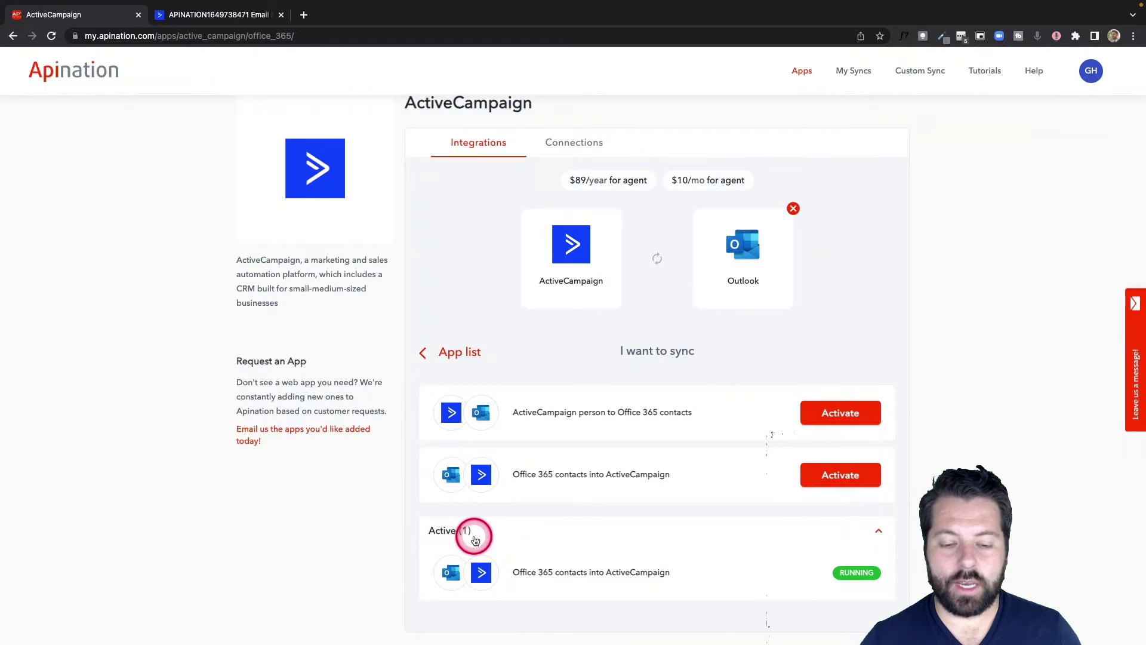
- Start the ActiveCampaign person to Office 365 contacts sync with the existing ActiveCampaign and Outlook accounts
click(841, 413)
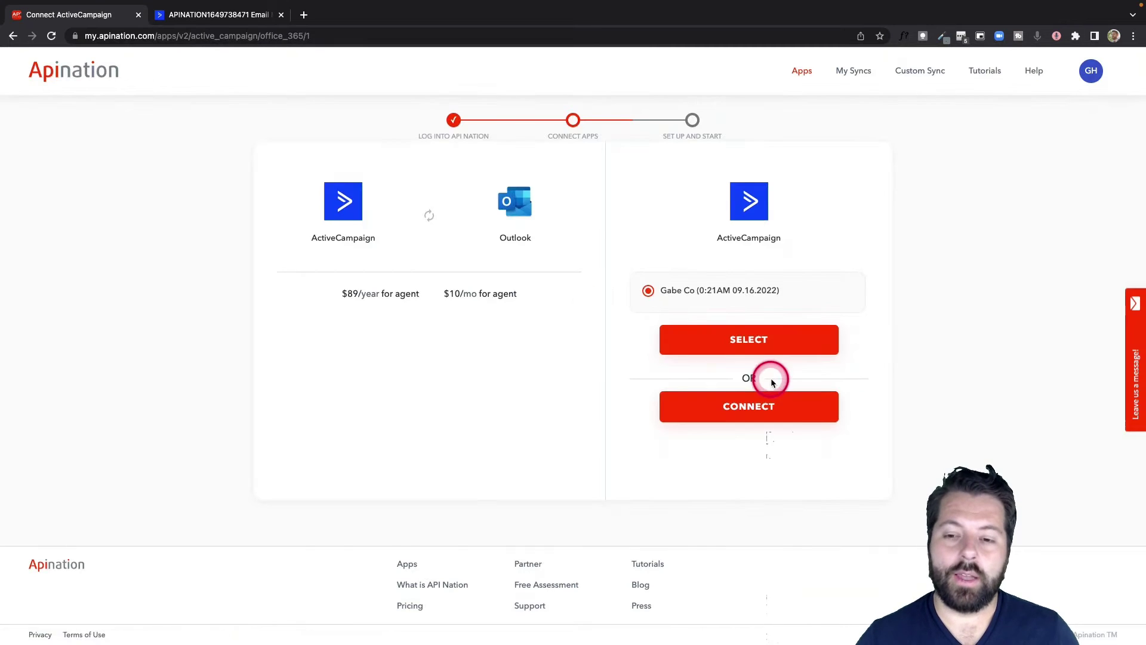
click(769, 342)
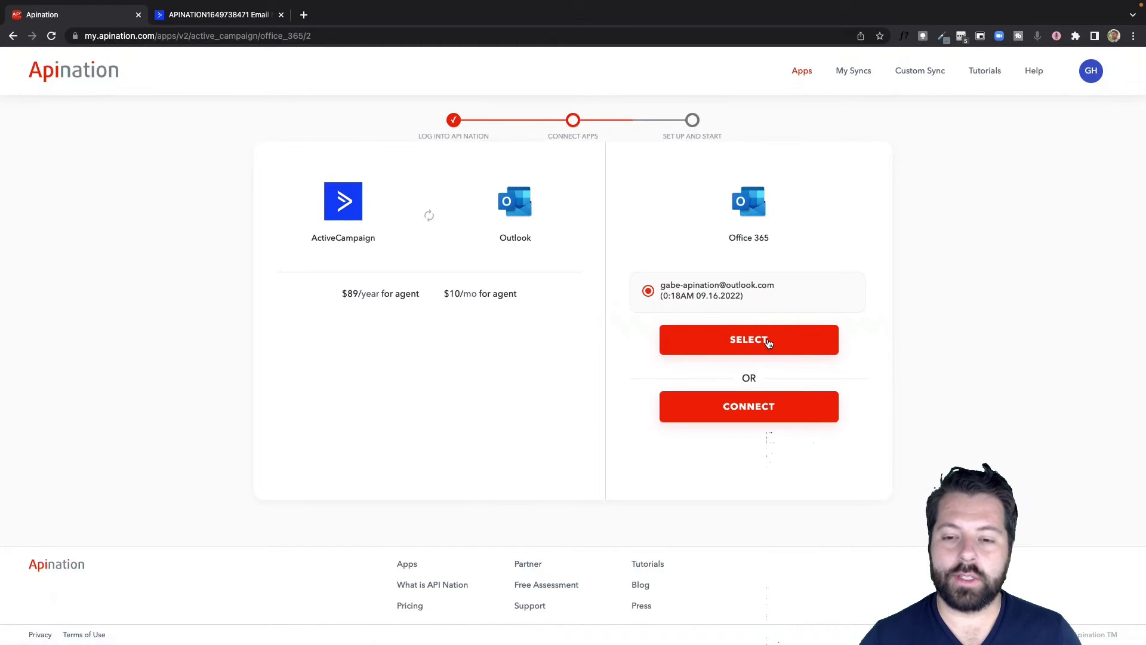
click(769, 342)
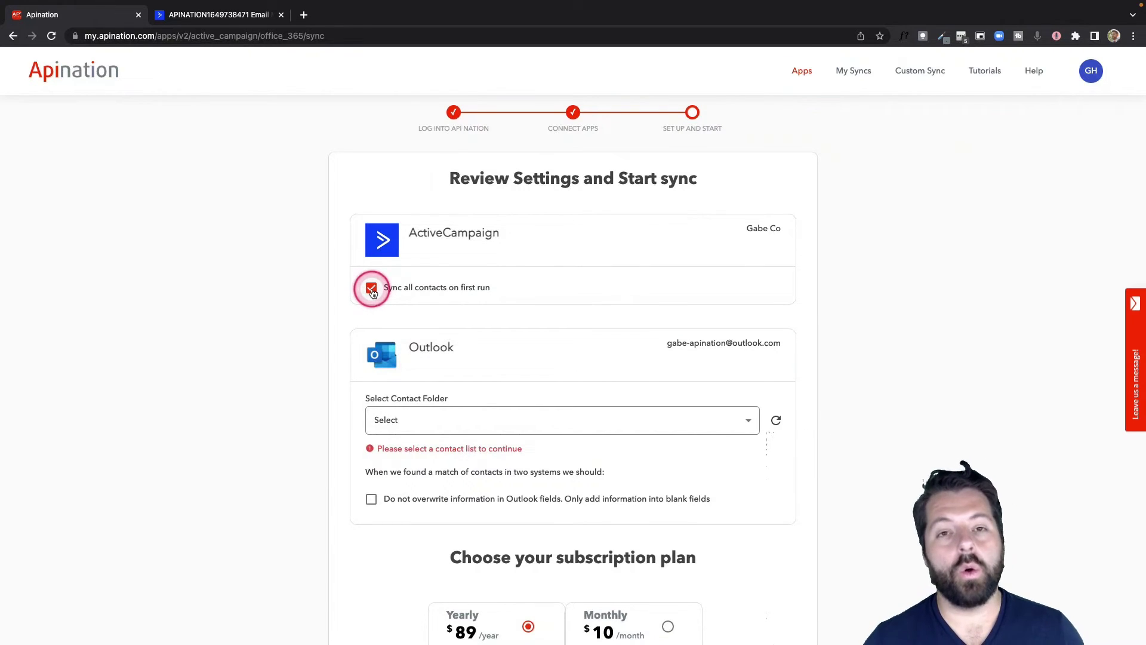
- Turn off syncing all contacts on first run and choose the Default contact folder
click(372, 289)
scroll(347, 328, down, 3)
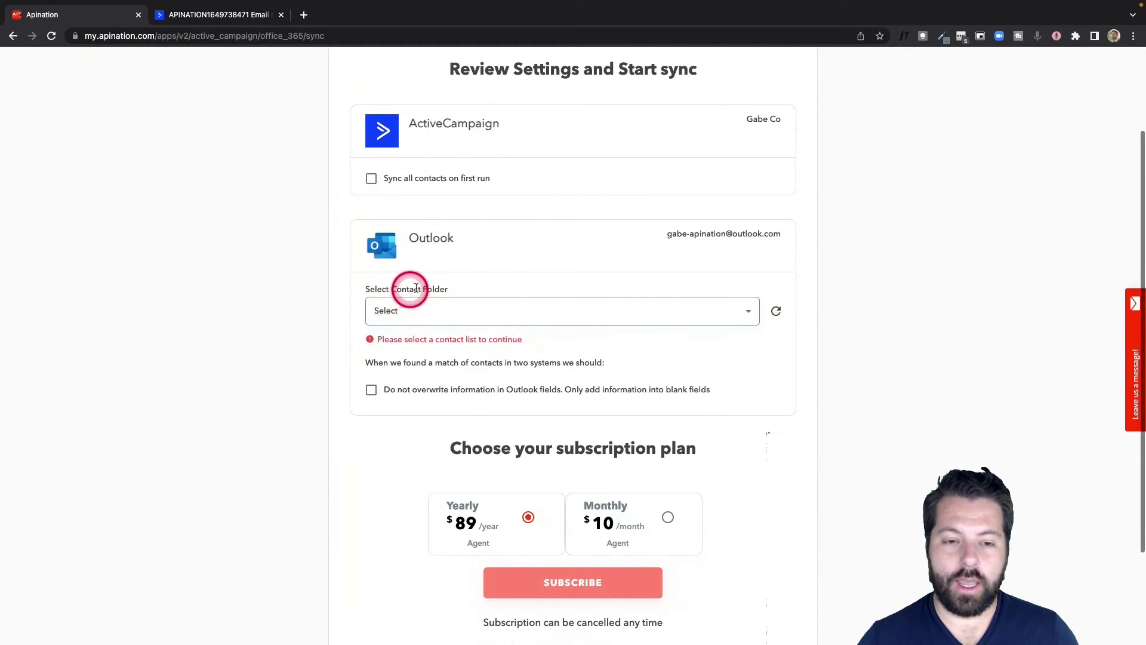
click(523, 316)
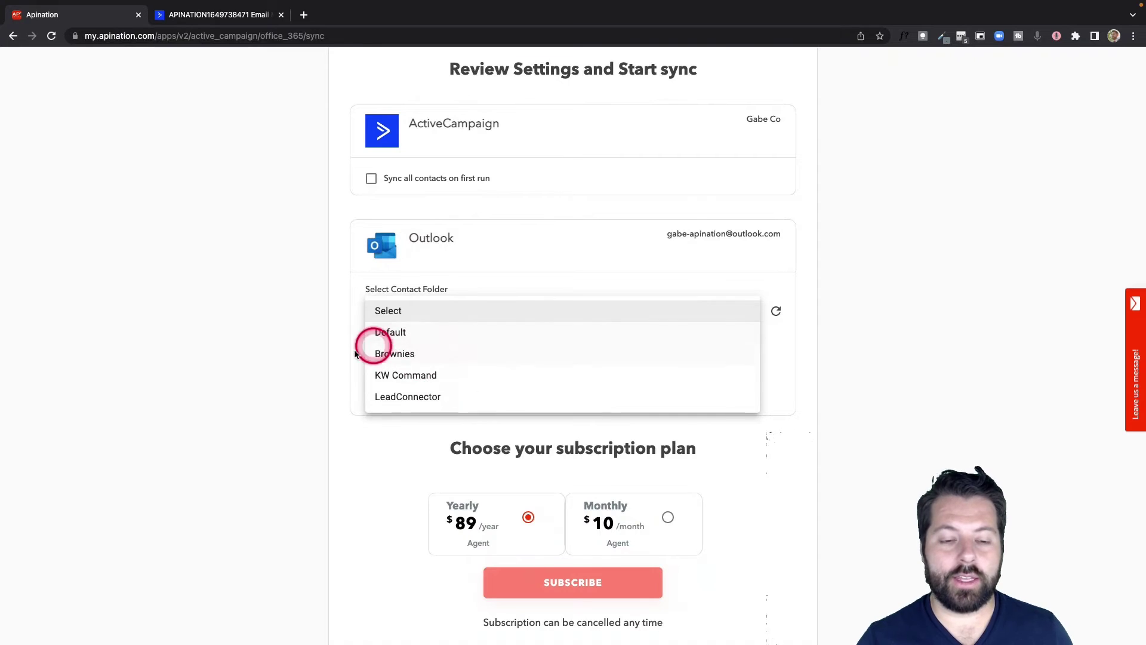
click(328, 367)
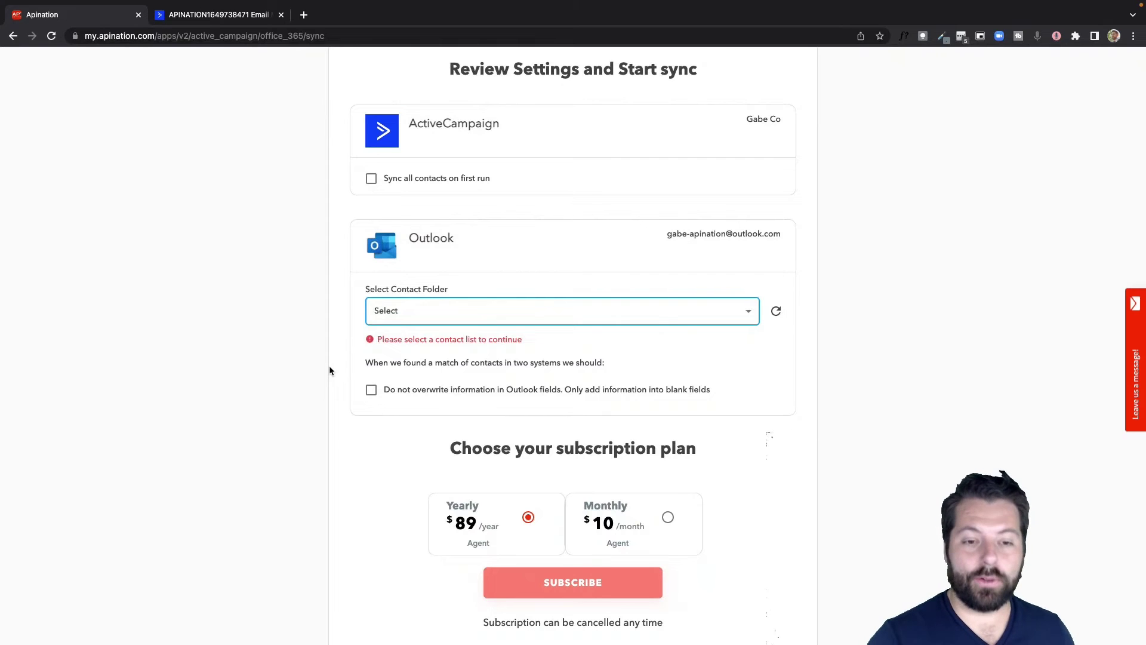
click(396, 311)
click(395, 327)
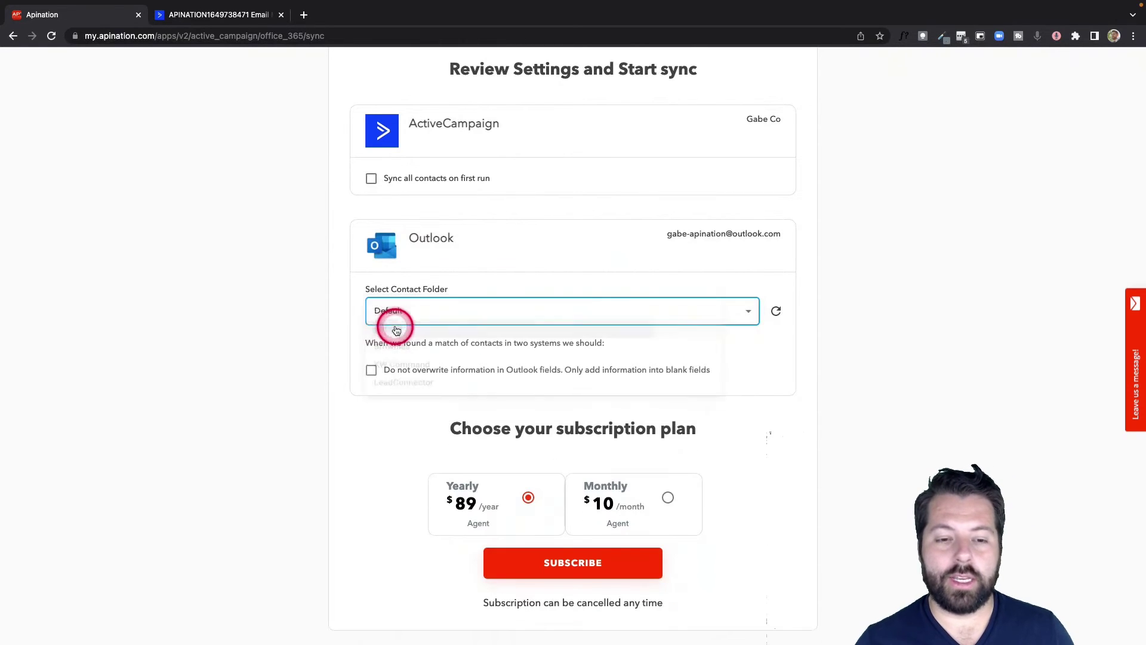
- Enable 'Do not overwrite' so only blank Outlook fields get filled, then subscribe
click(284, 384)
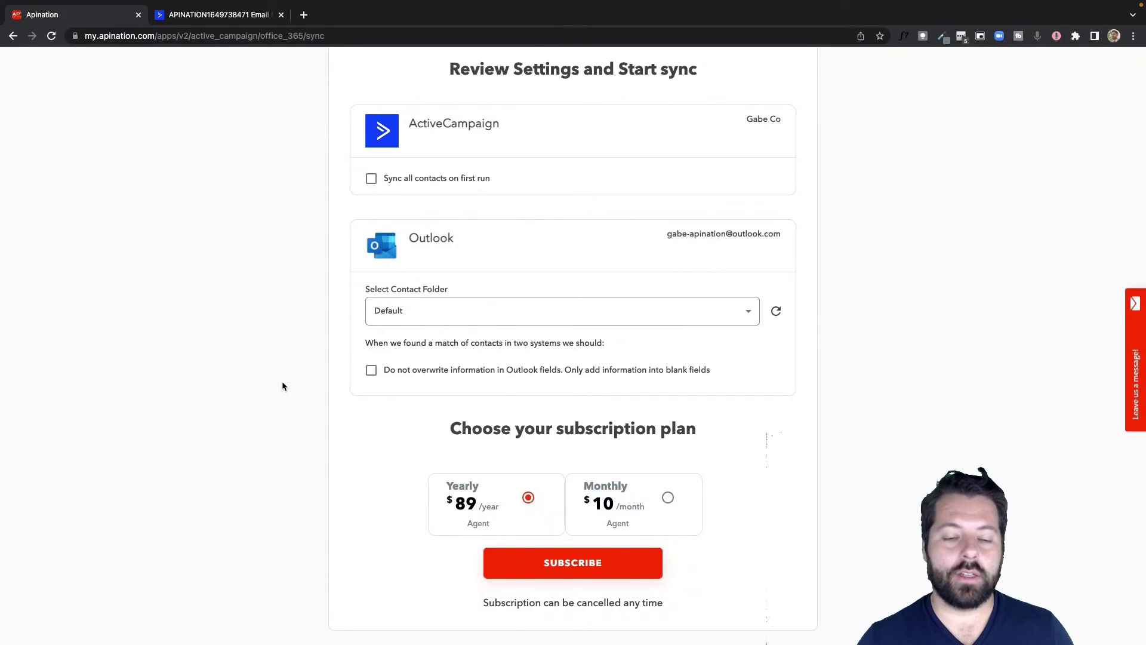
click(273, 440)
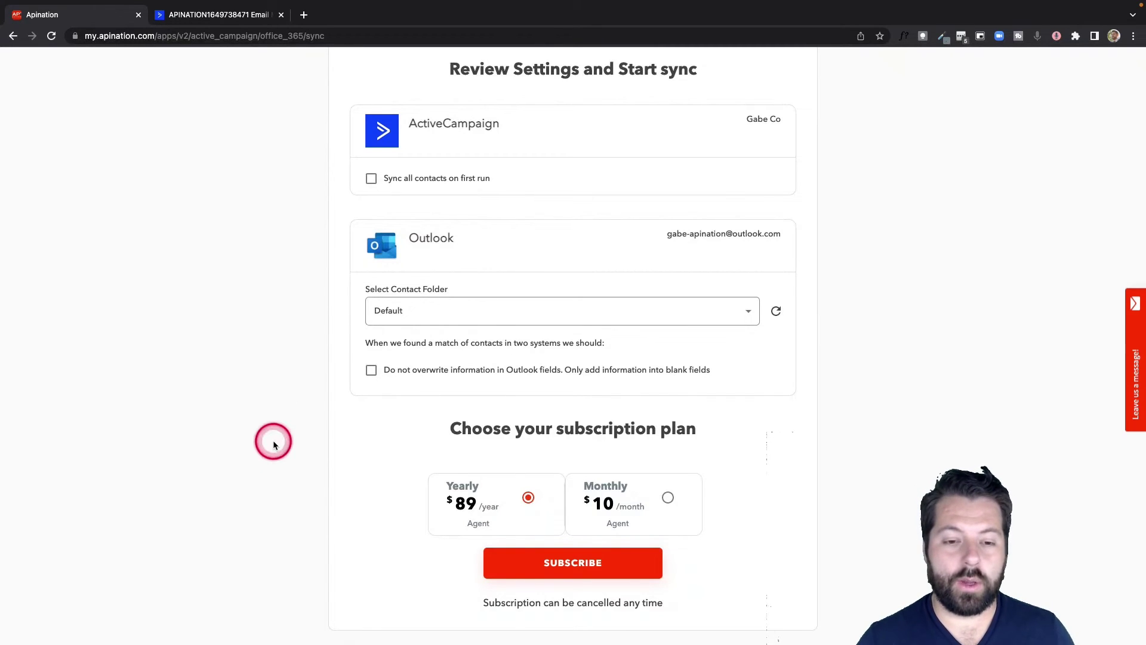
scroll(274, 440, down, 2)
click(405, 319)
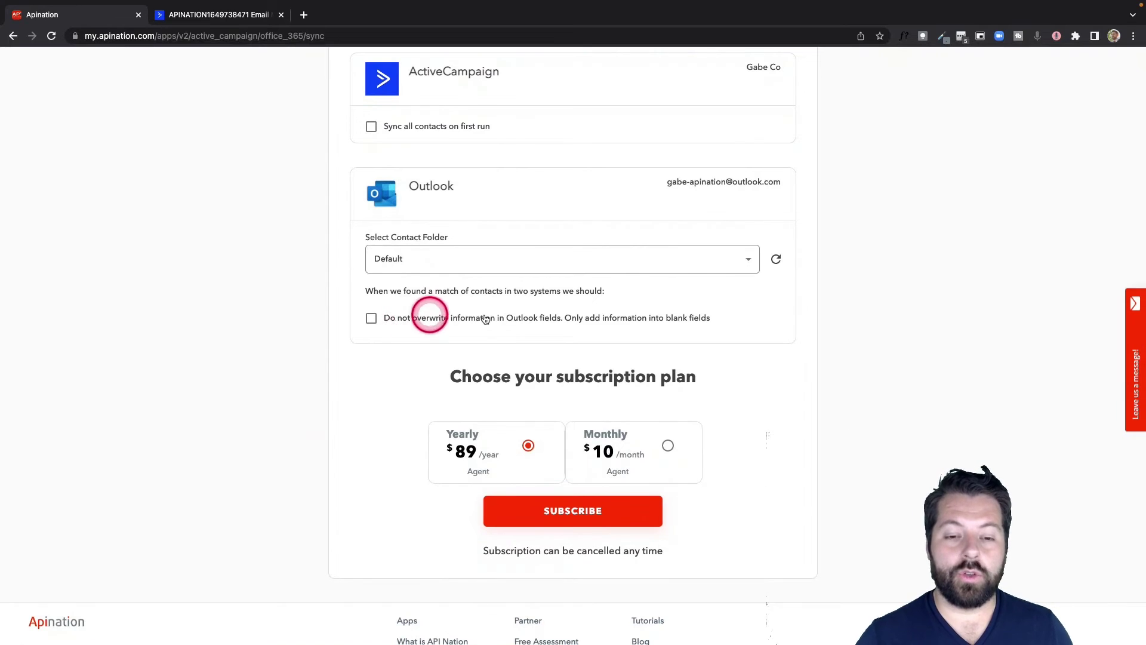
click(558, 321)
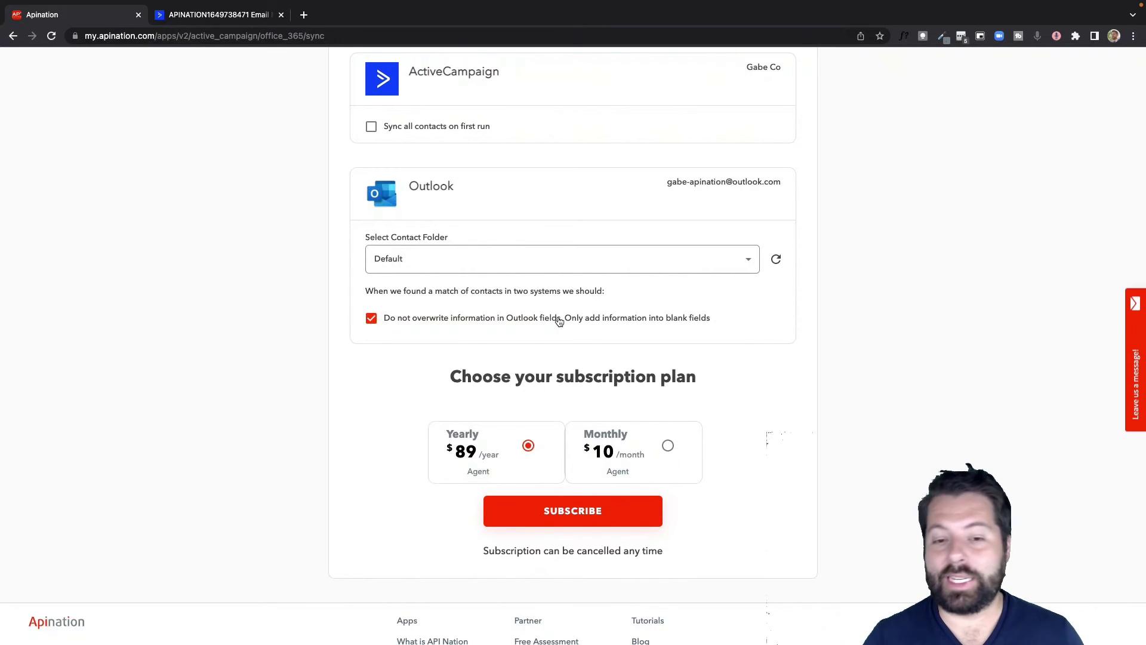
scroll(601, 374, down, 2)
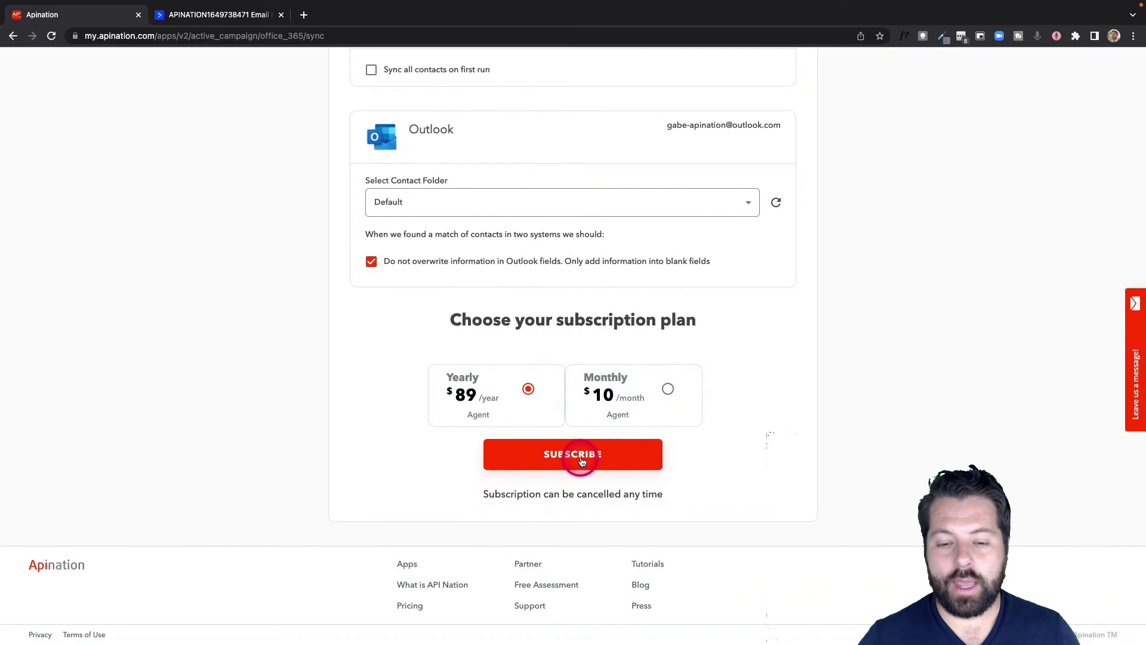
click(668, 389)
click(609, 463)
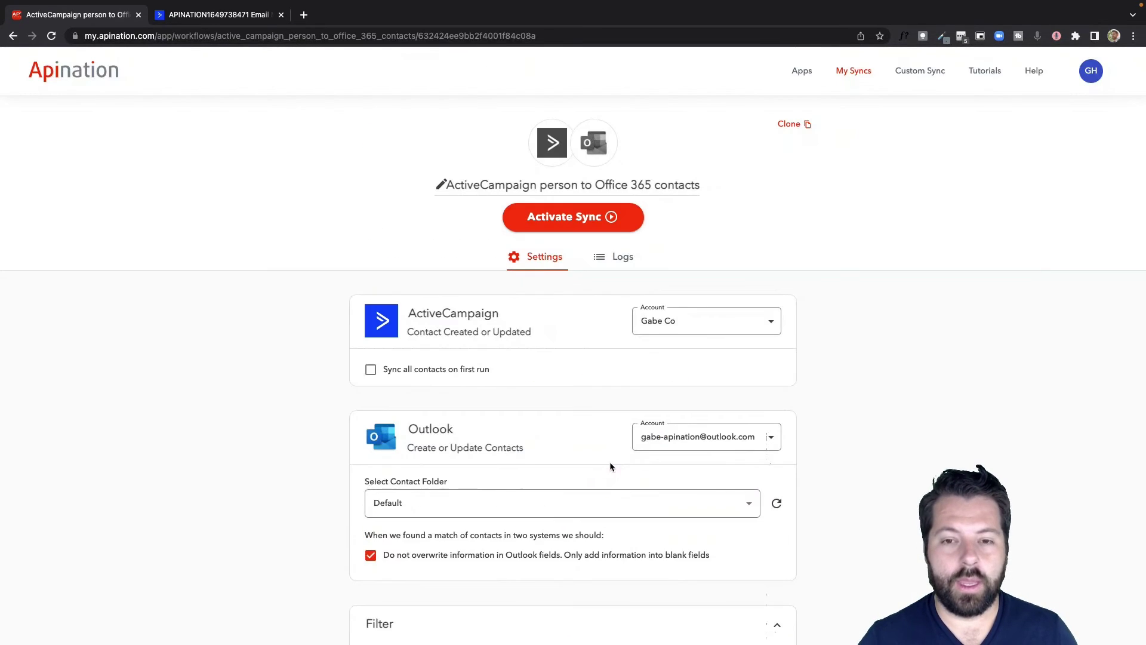
scroll(583, 427, down, 2)
click(441, 310)
scroll(444, 326, down, 1)
scroll(444, 326, down, 5)
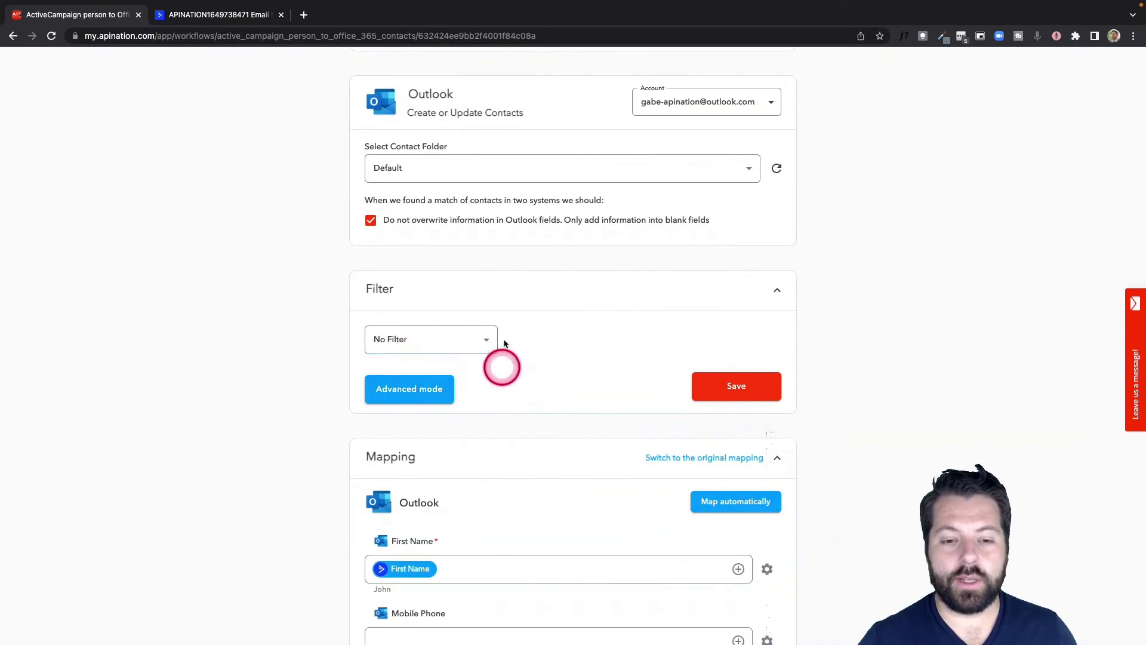
click(499, 336)
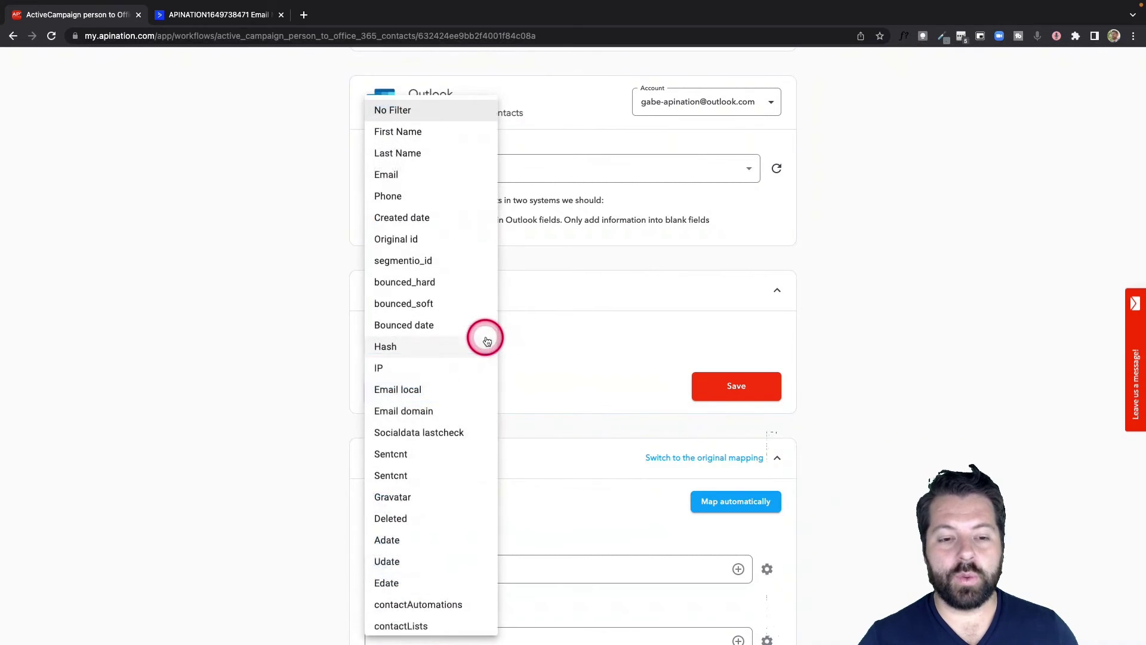
click(418, 598)
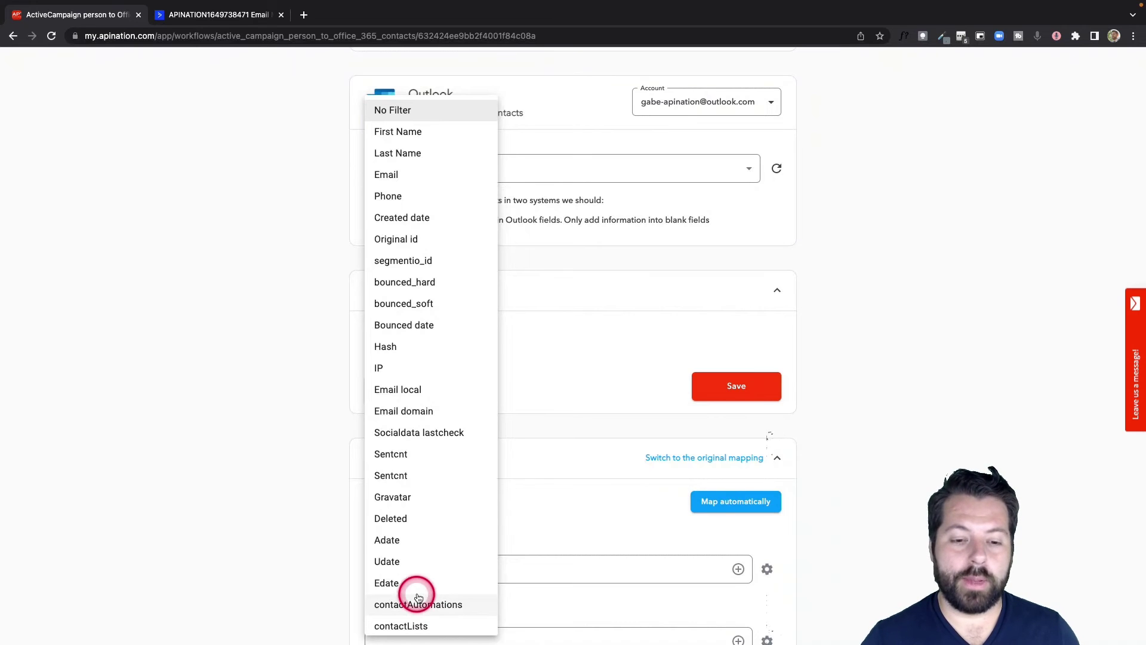
drag(418, 598, 566, 304)
- Map ActiveCampaign's Phone field into Outlook's Mobile Phone
scroll(566, 305, down, 5)
scroll(567, 309, down, 1)
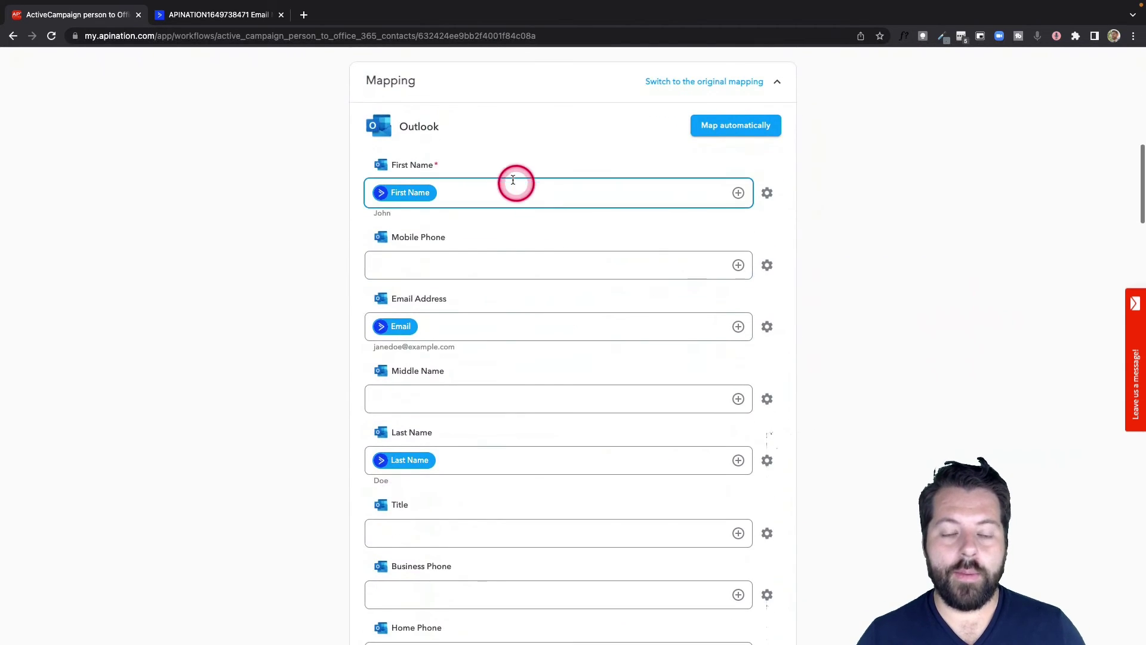
scroll(415, 464, down, 6)
scroll(414, 464, up, 4)
scroll(414, 463, up, 3)
click(738, 263)
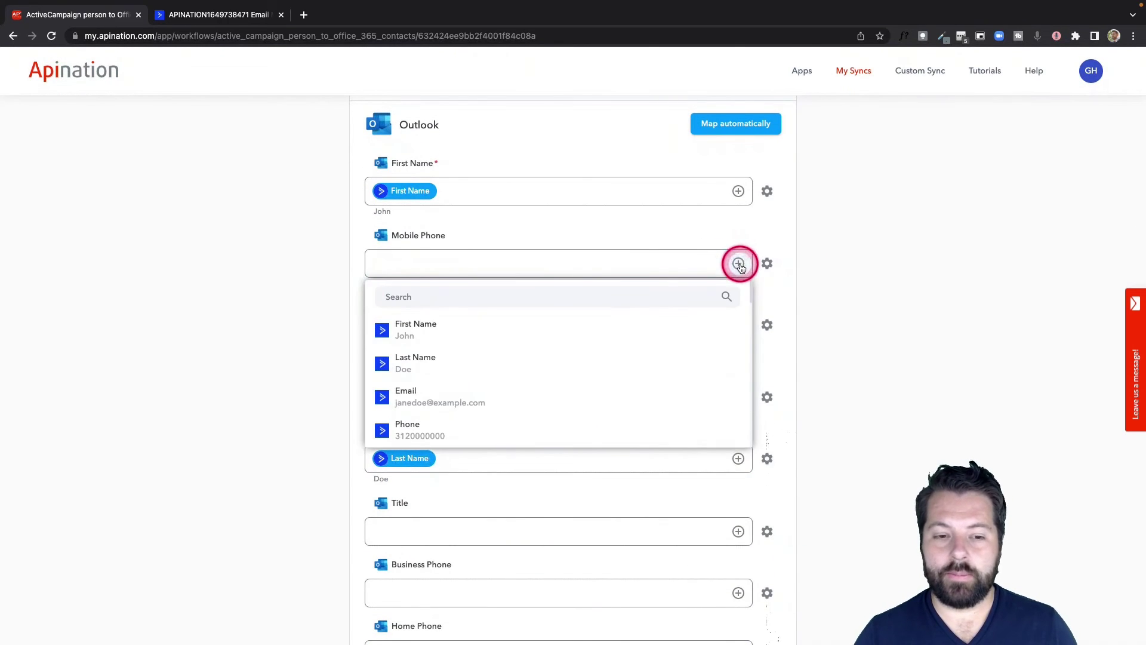
click(457, 434)
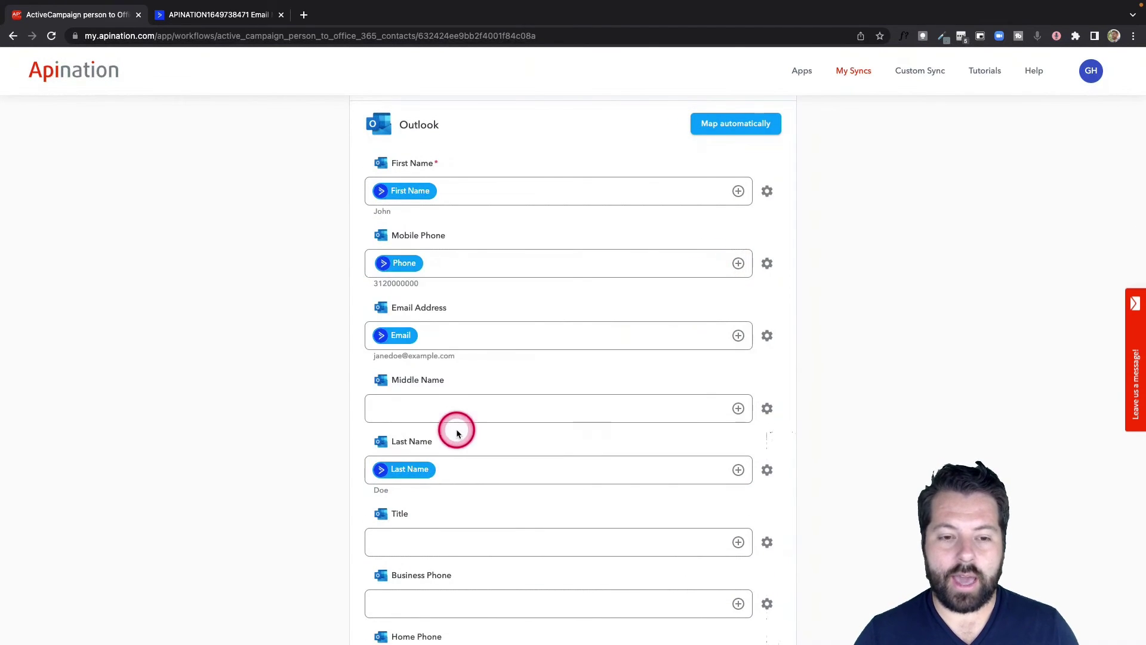
- Set the Notes field to the text 'From ActiveCampaign'
scroll(482, 418, down, 7)
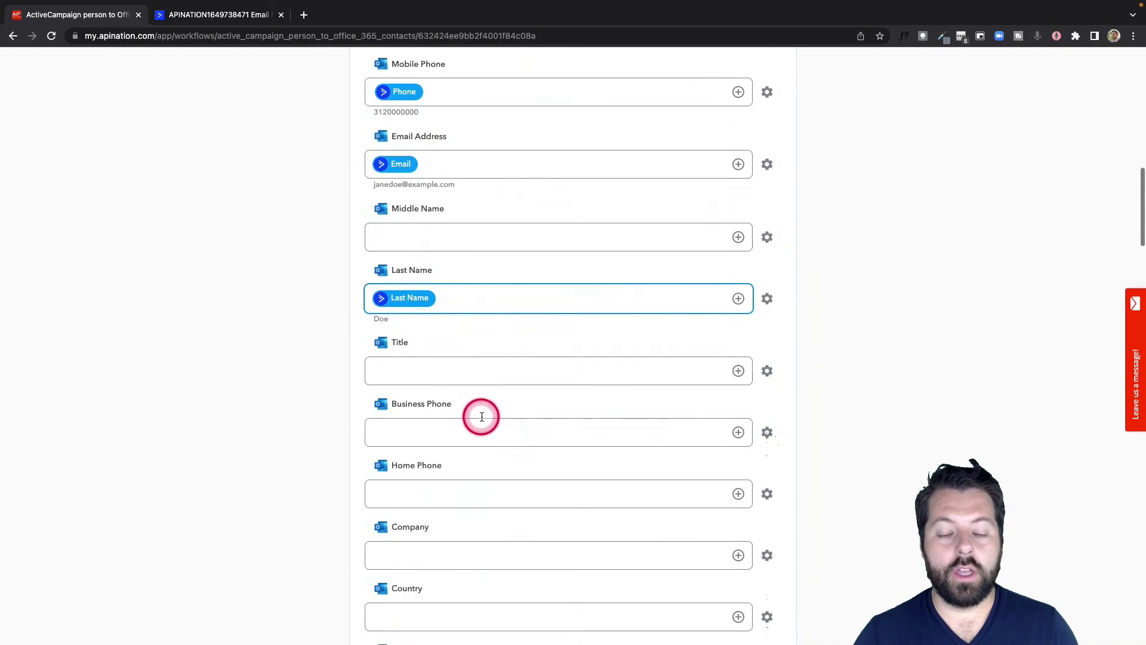
scroll(481, 416, down, 4)
click(448, 422)
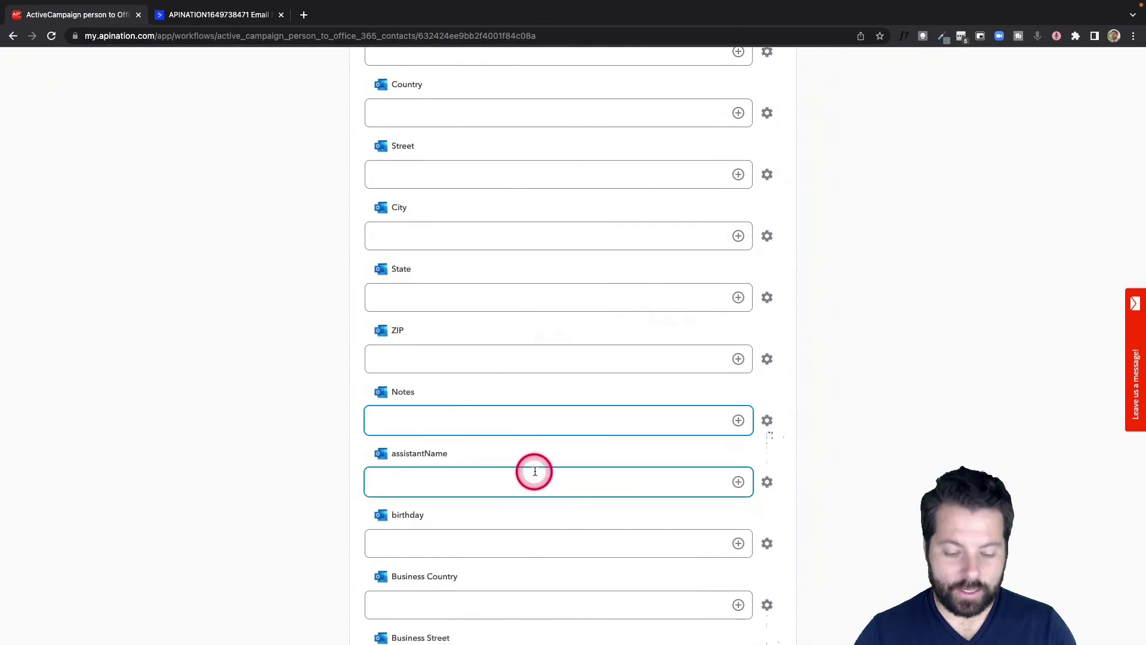
click(738, 419)
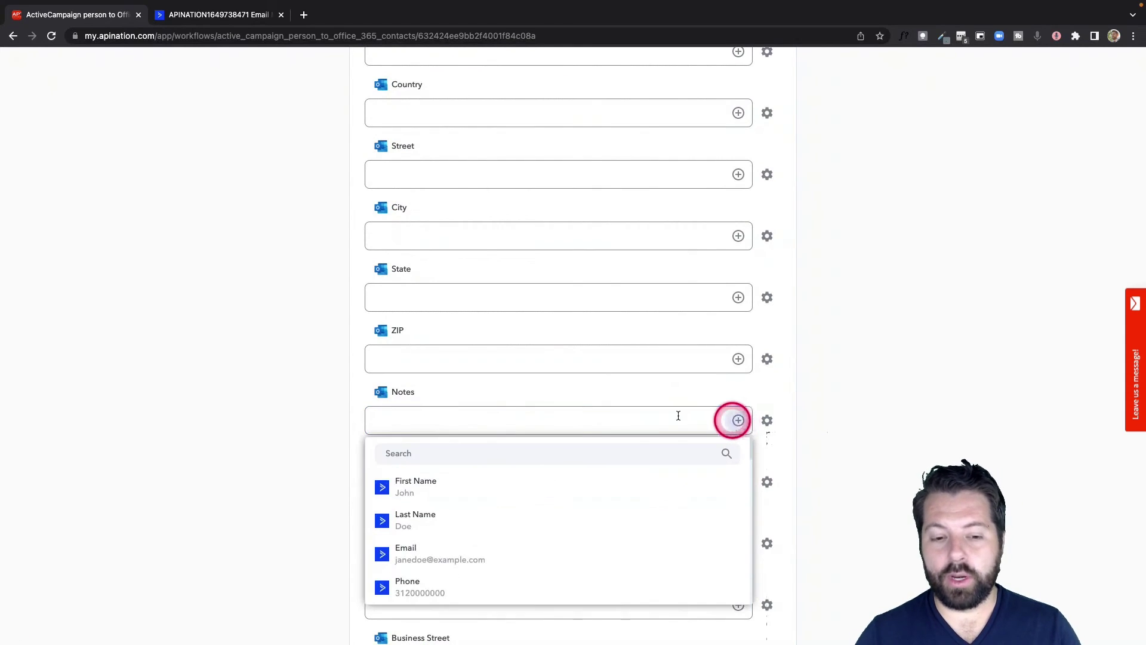
click(334, 506)
click(400, 412)
text(F)
scroll(401, 412, down, 2)
text(rom Ac)
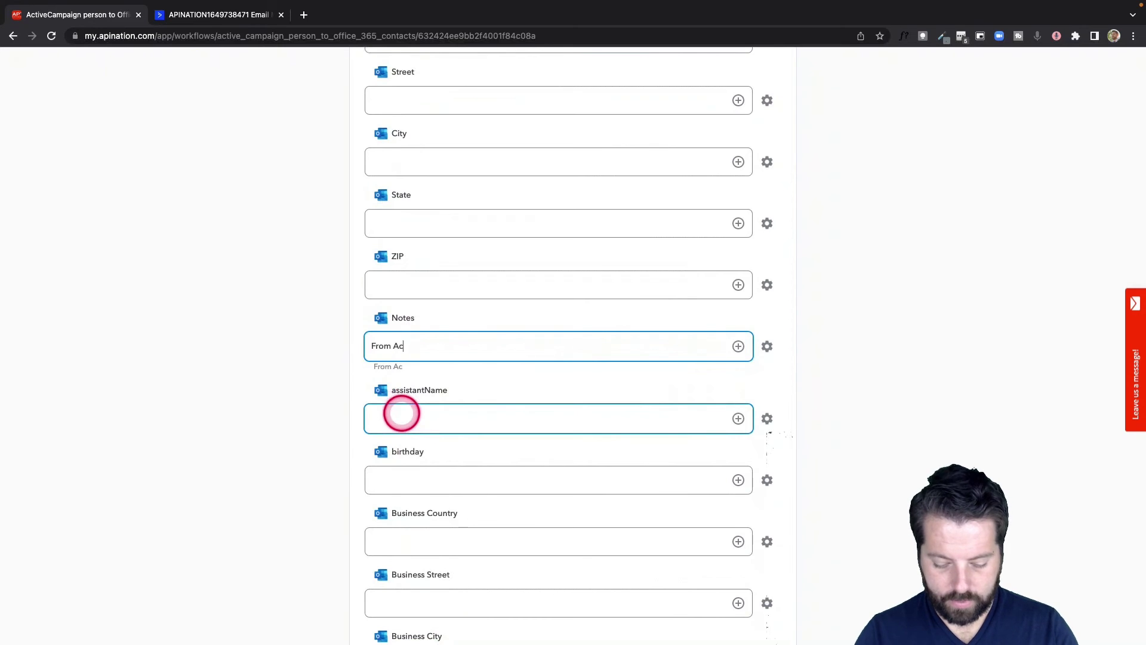
text(tiveCampaign)
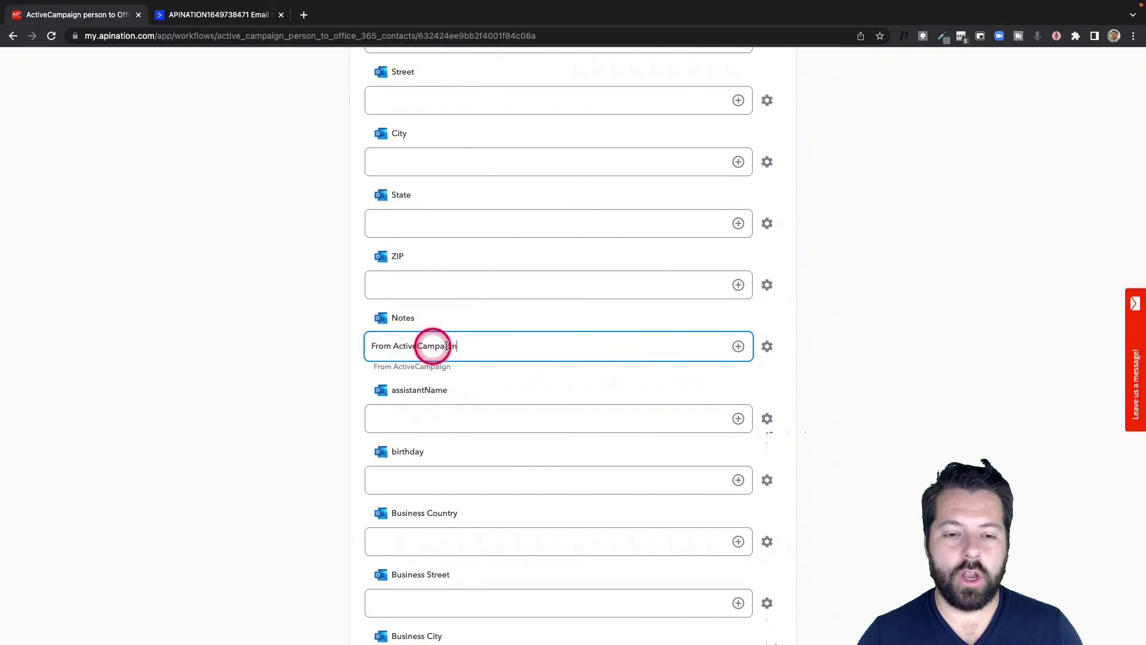
scroll(544, 303, up, 7)
scroll(544, 303, up, 10)
- Activate the ActiveCampaign-to-Outlook sync and confirm both syncs show Active in My Syncs
click(569, 218)
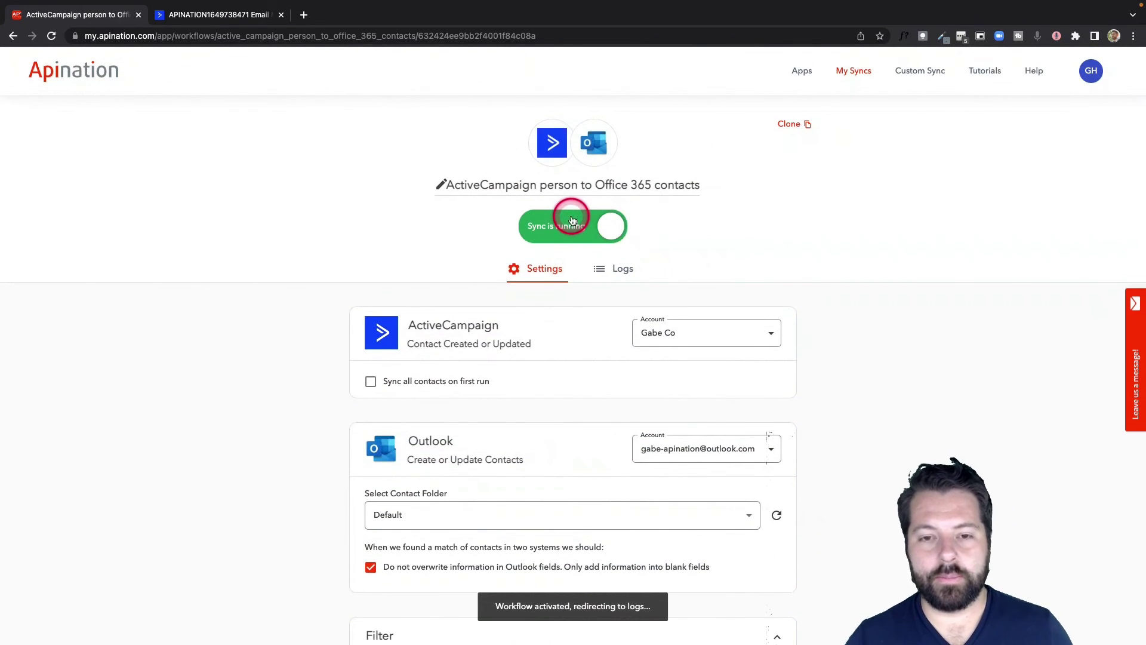
click(860, 71)
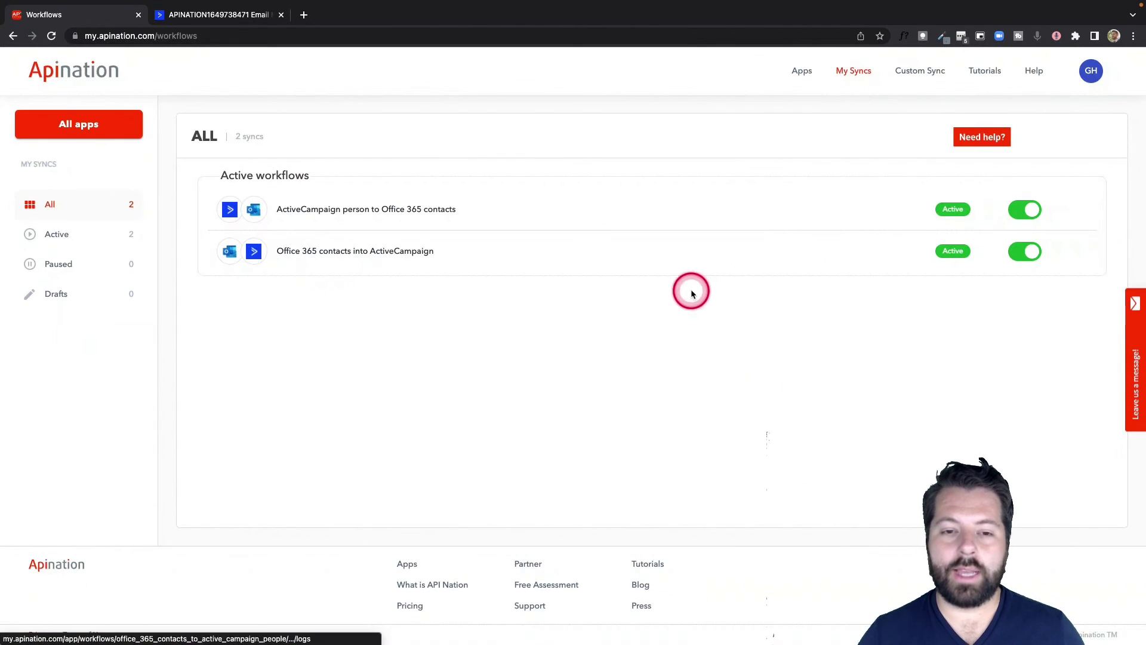